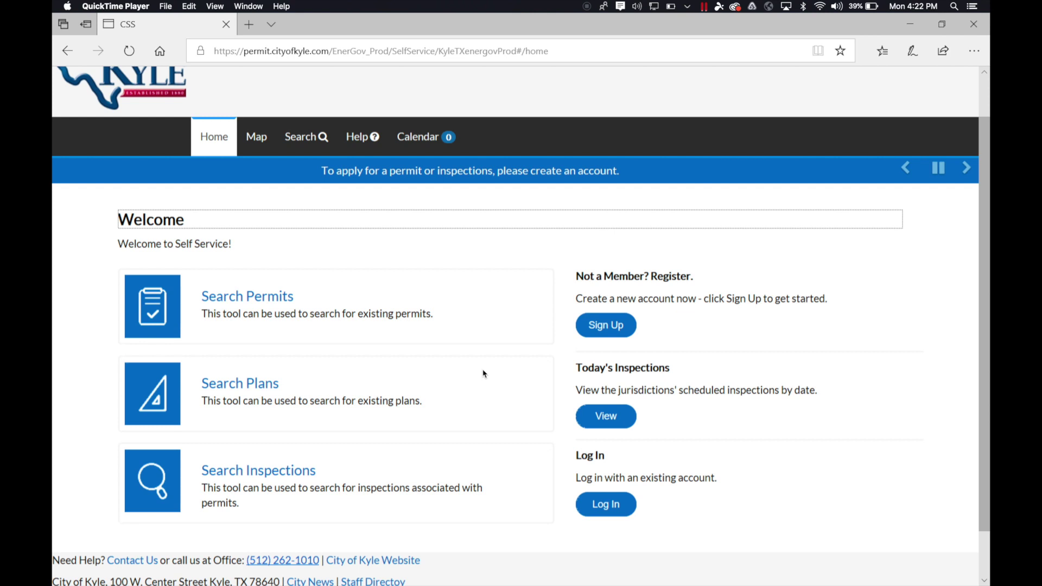
# Log in as a guest using the account's e-mail address and password
pyautogui.scroll(2, 484, 374)
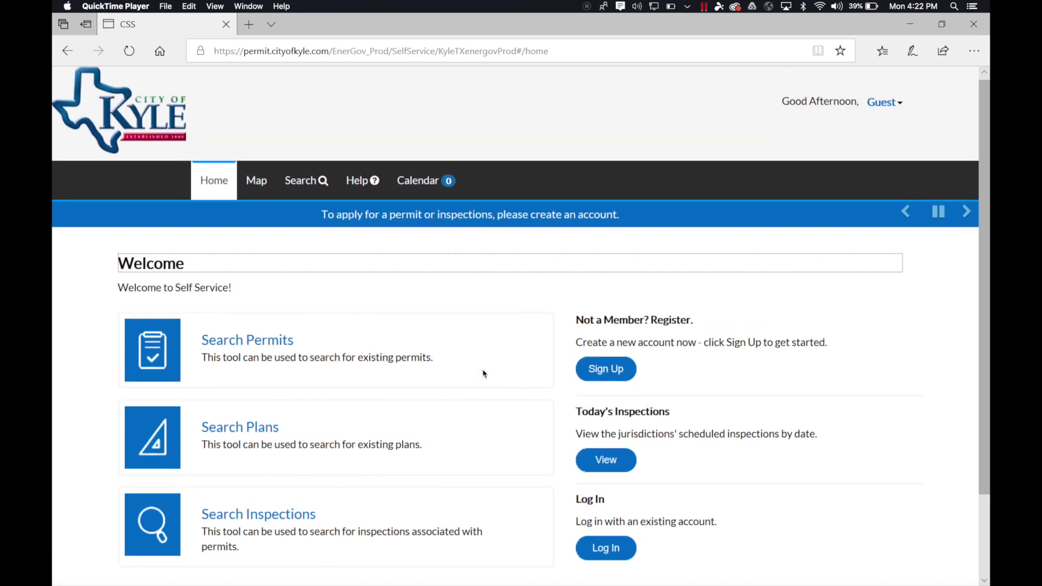
pyautogui.click(883, 103)
pyautogui.click(885, 130)
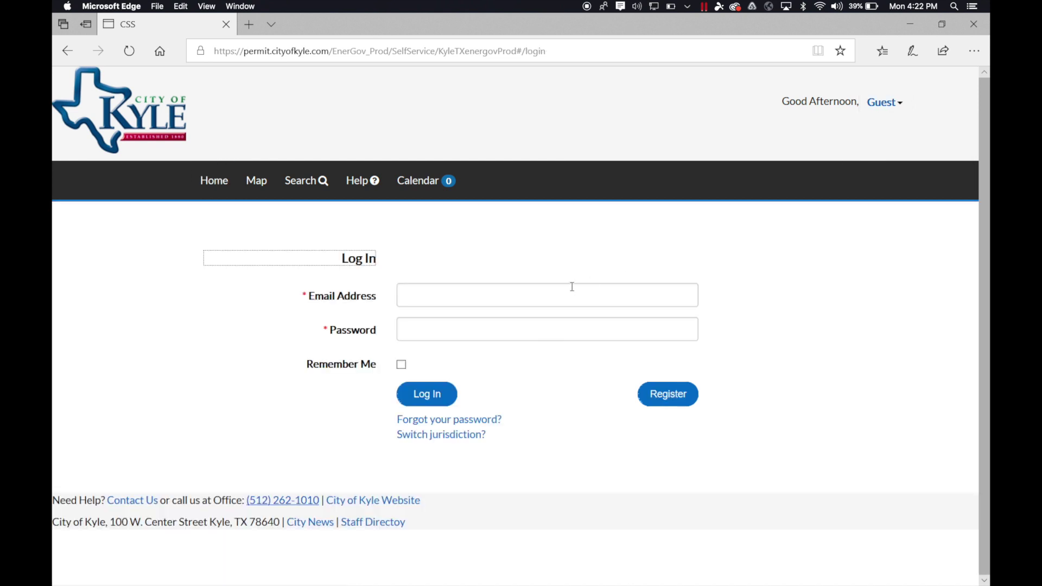
pyautogui.click(550, 295)
pyautogui.click(514, 329)
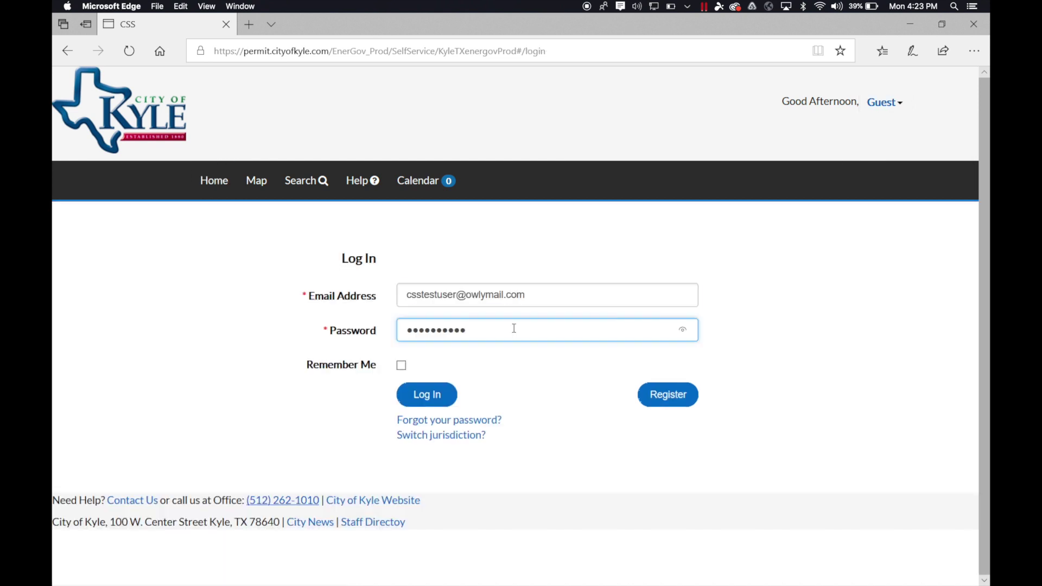
pyautogui.click(440, 393)
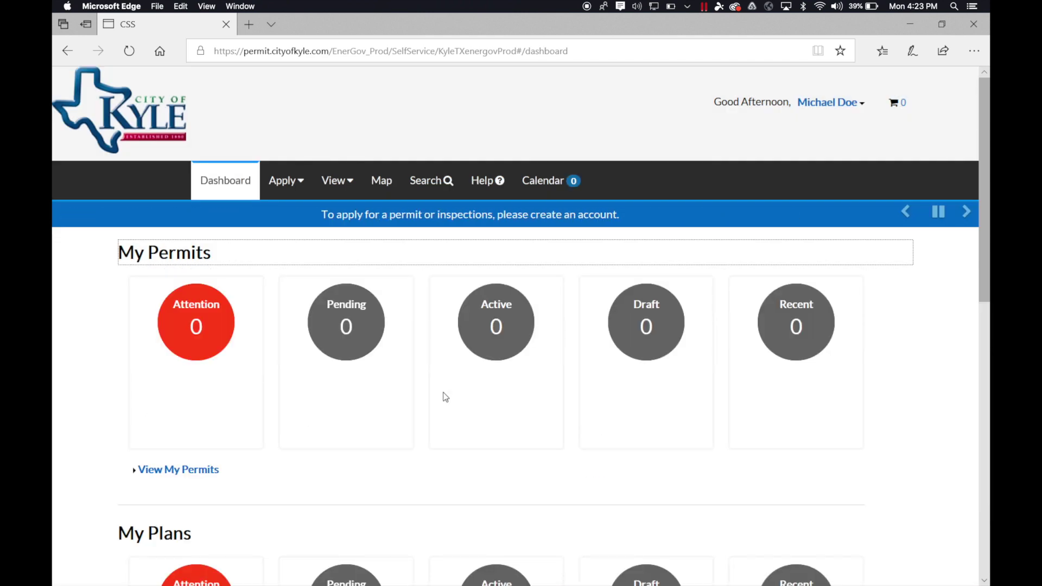
pyautogui.scroll(-5, 923, 430)
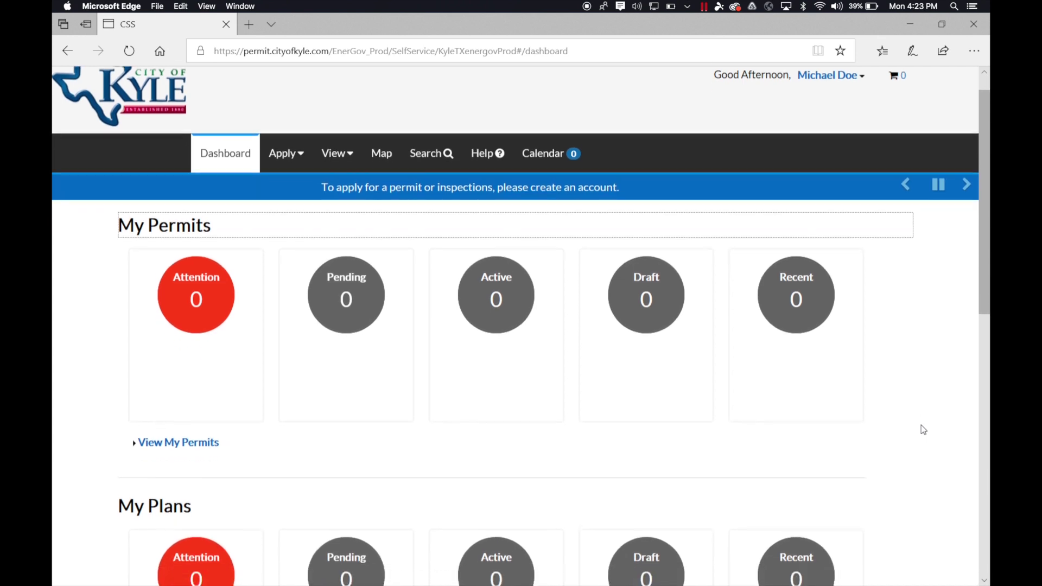
pyautogui.scroll(-5, 923, 430)
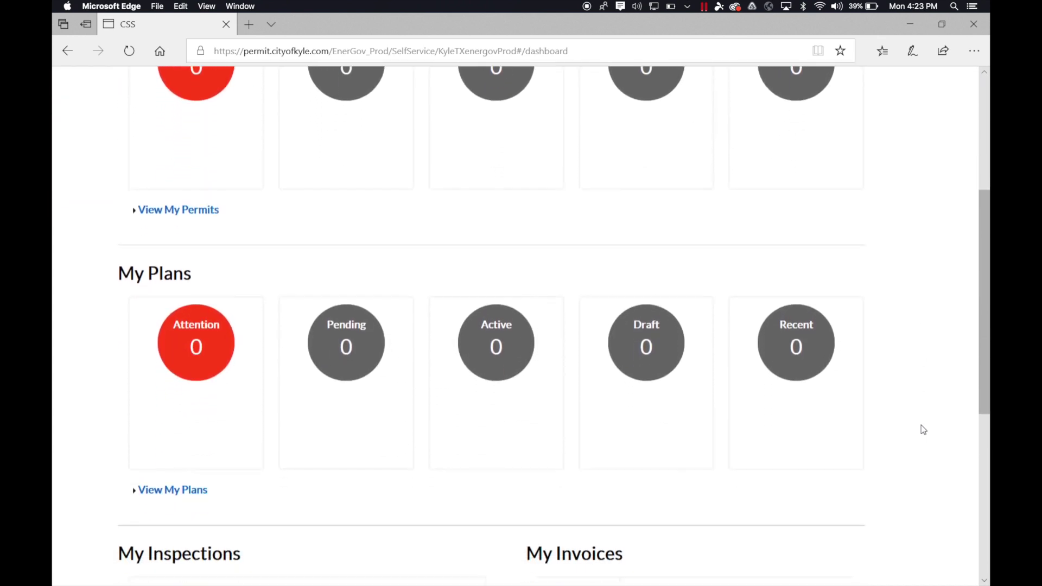
pyautogui.scroll(-5, 923, 429)
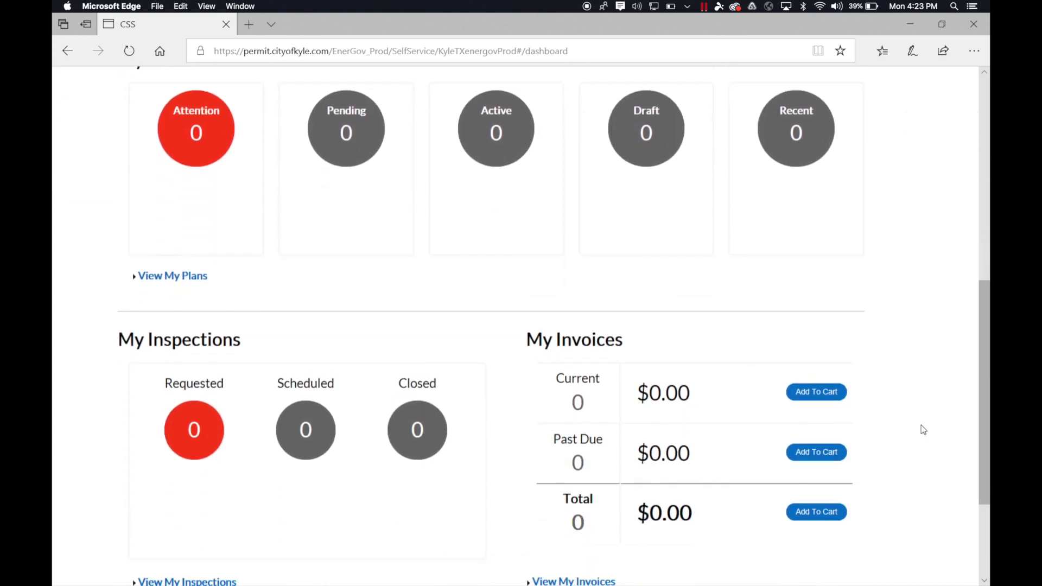
pyautogui.scroll(-2, 923, 430)
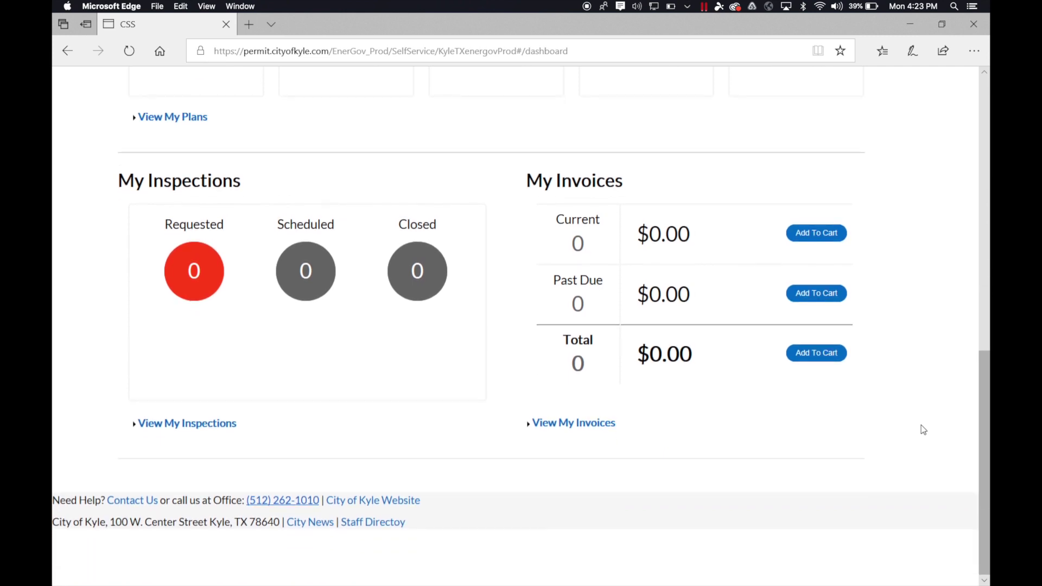
pyautogui.scroll(12, 921, 425)
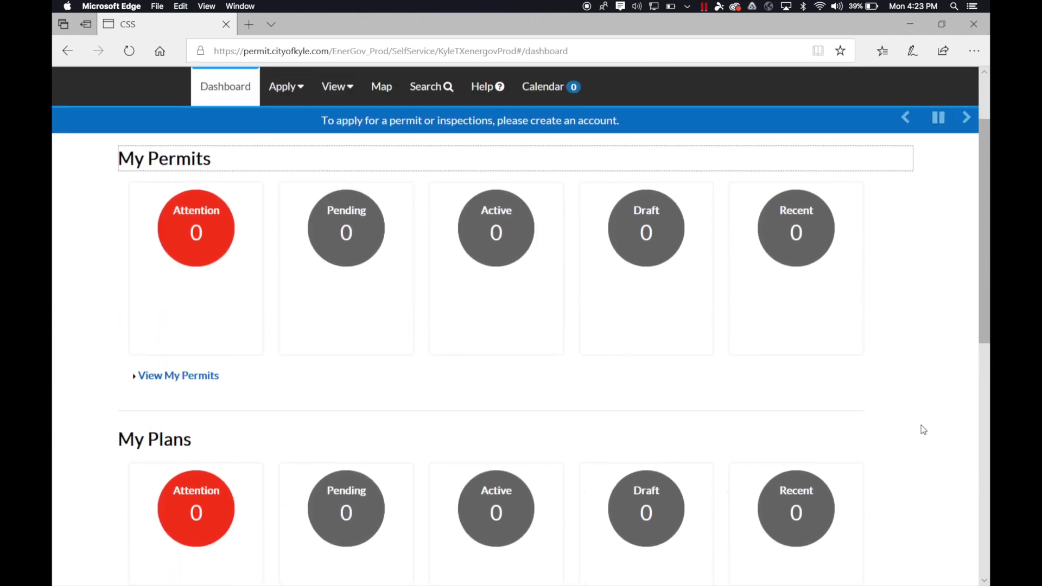
pyautogui.scroll(2, 923, 430)
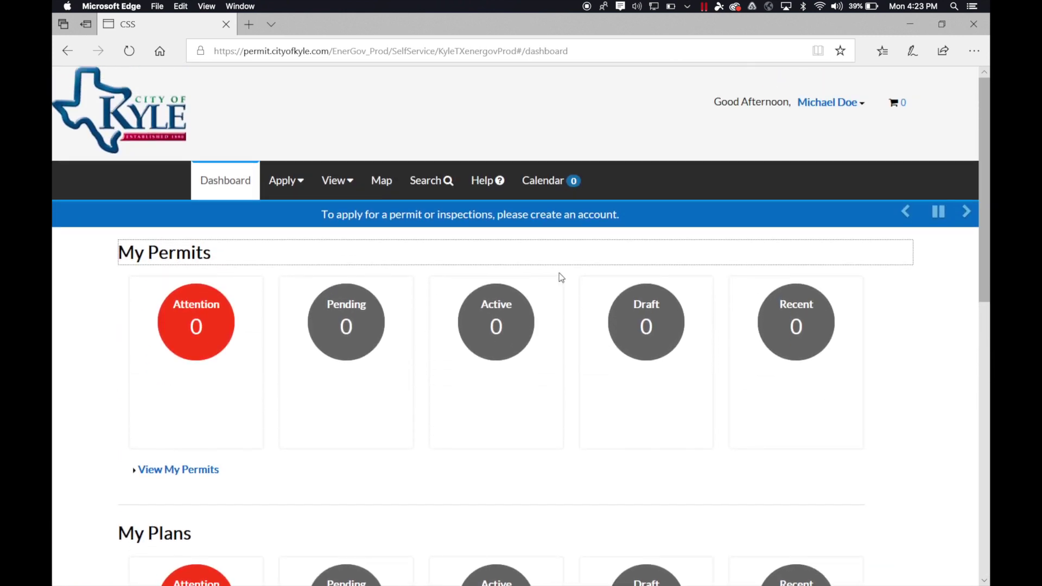
pyautogui.click(305, 187)
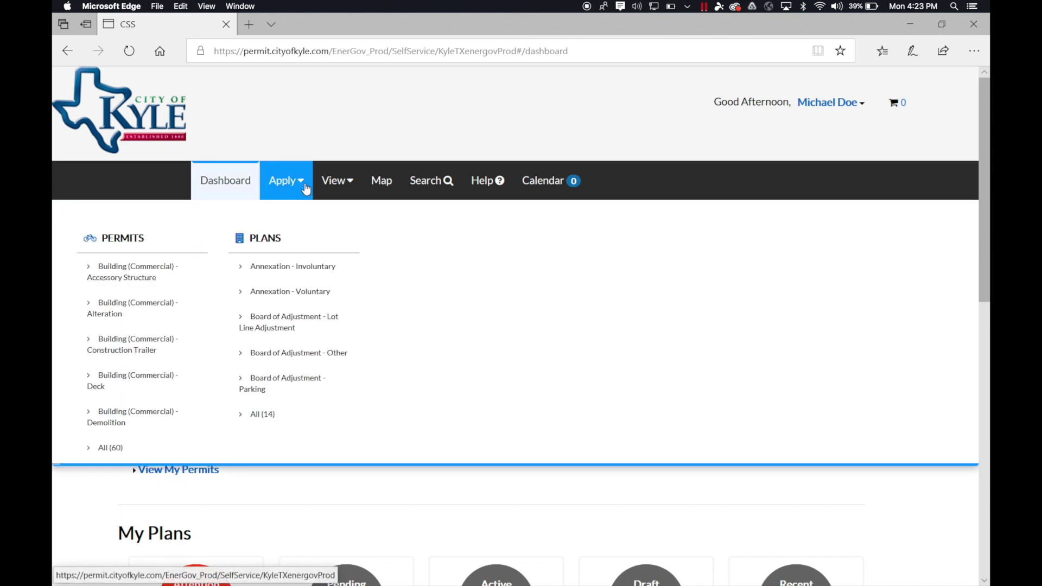
# Start a Building (Commercial) - Deck application and add the first matching searched address as its location
pyautogui.click(159, 383)
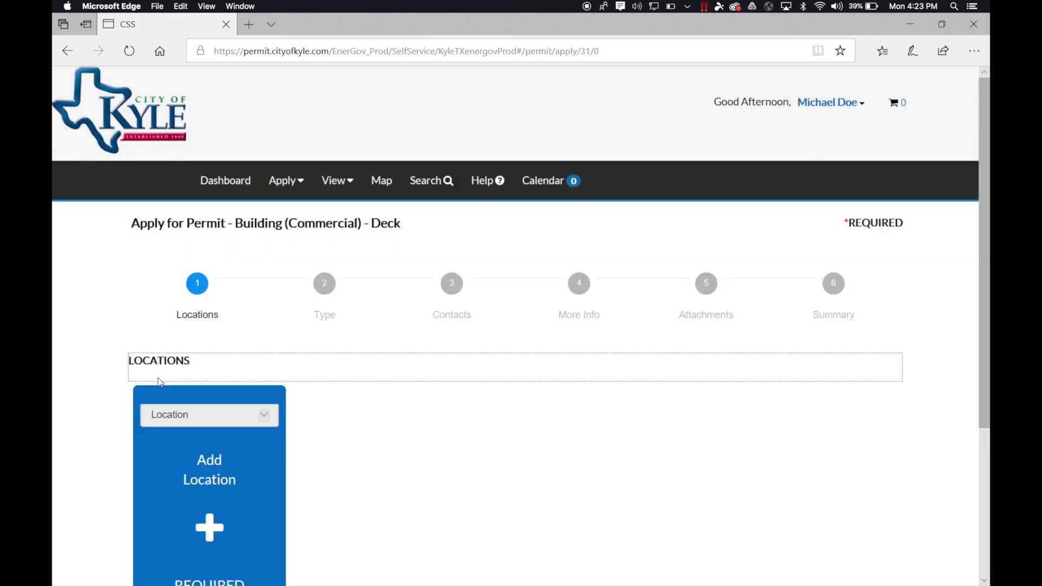
pyautogui.scroll(-4, 395, 503)
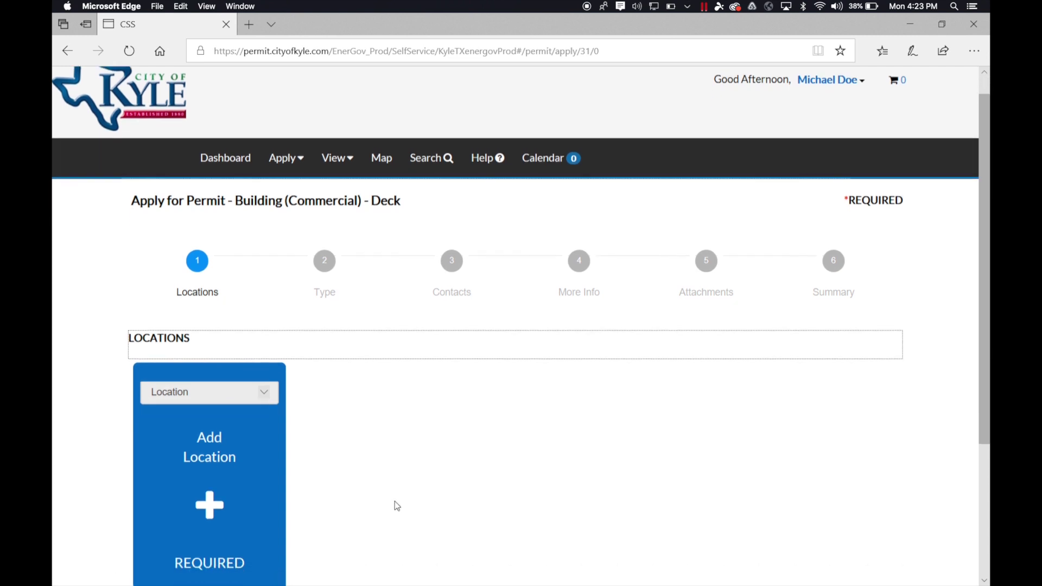
pyautogui.click(161, 283)
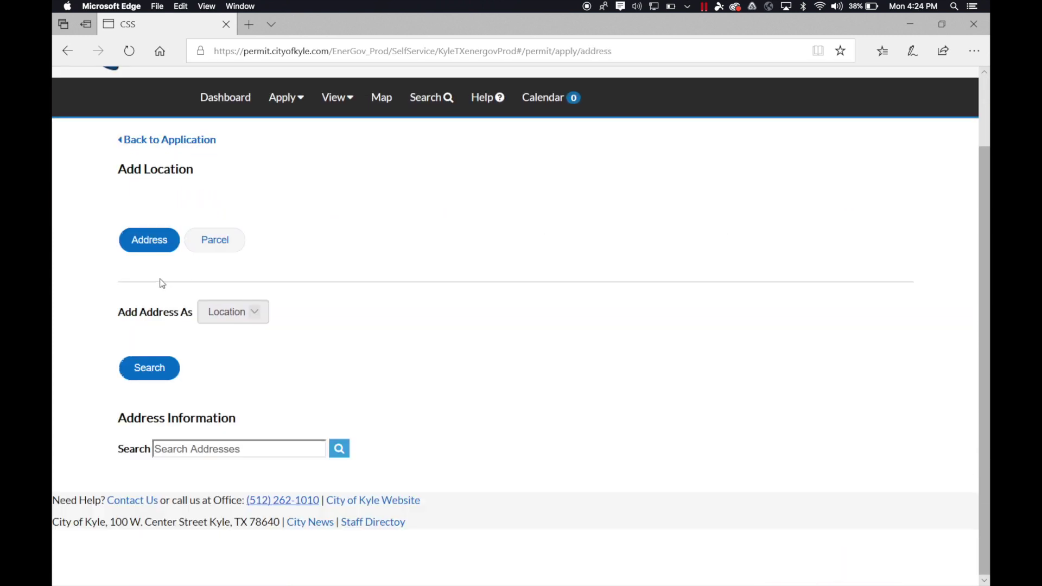
pyautogui.click(156, 239)
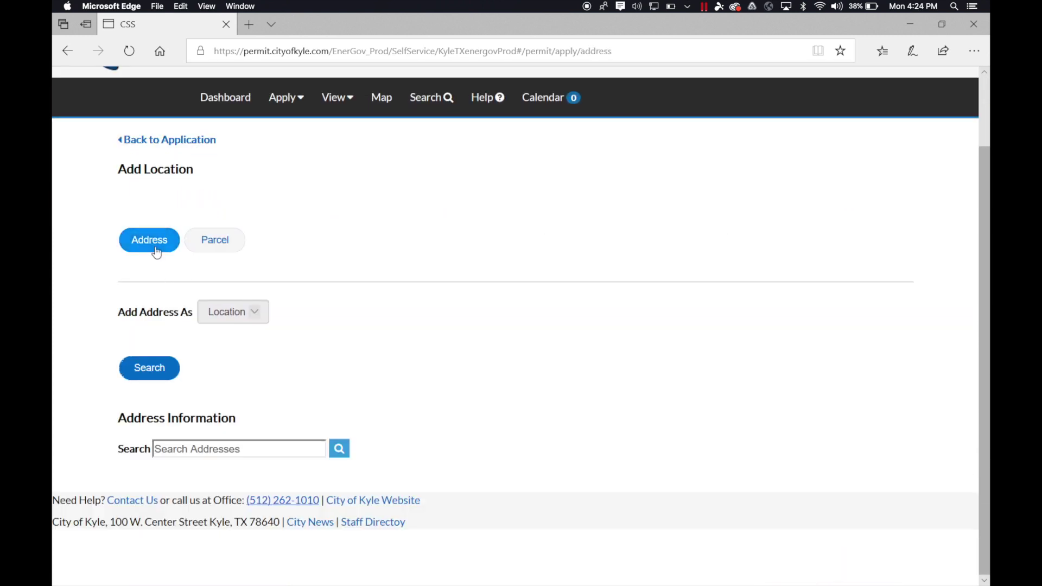
pyautogui.scroll(-3, 369, 392)
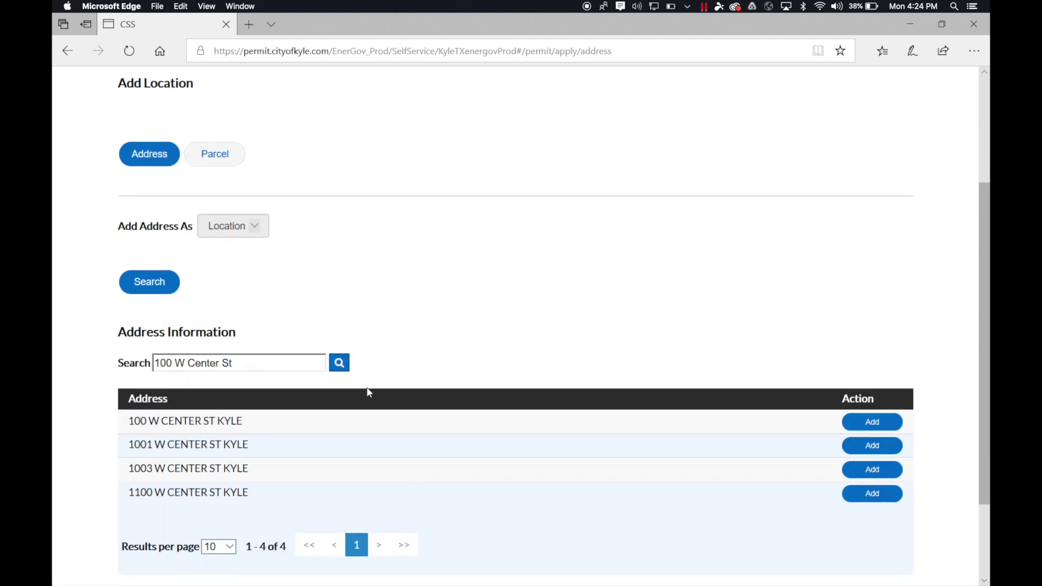
pyautogui.click(866, 424)
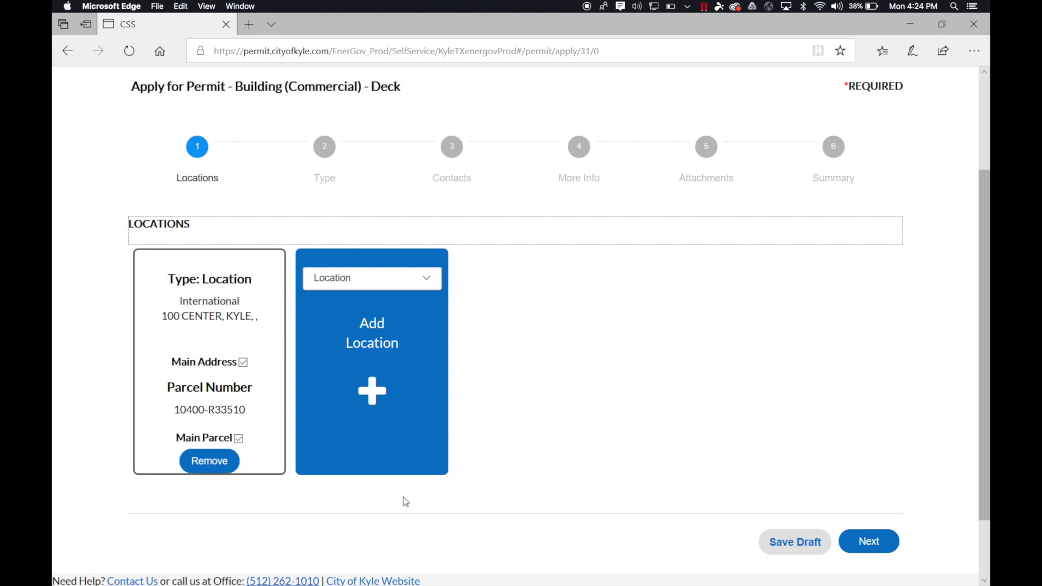
# On the Type step, keep Building (Commercial) - Deck as the permit type
pyautogui.click(868, 543)
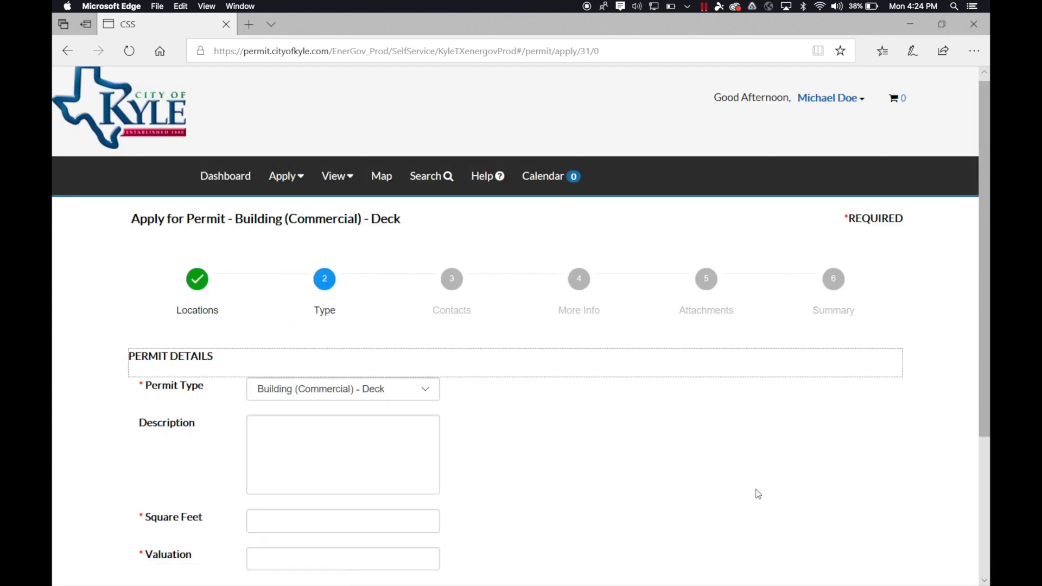
pyautogui.scroll(-3, 748, 491)
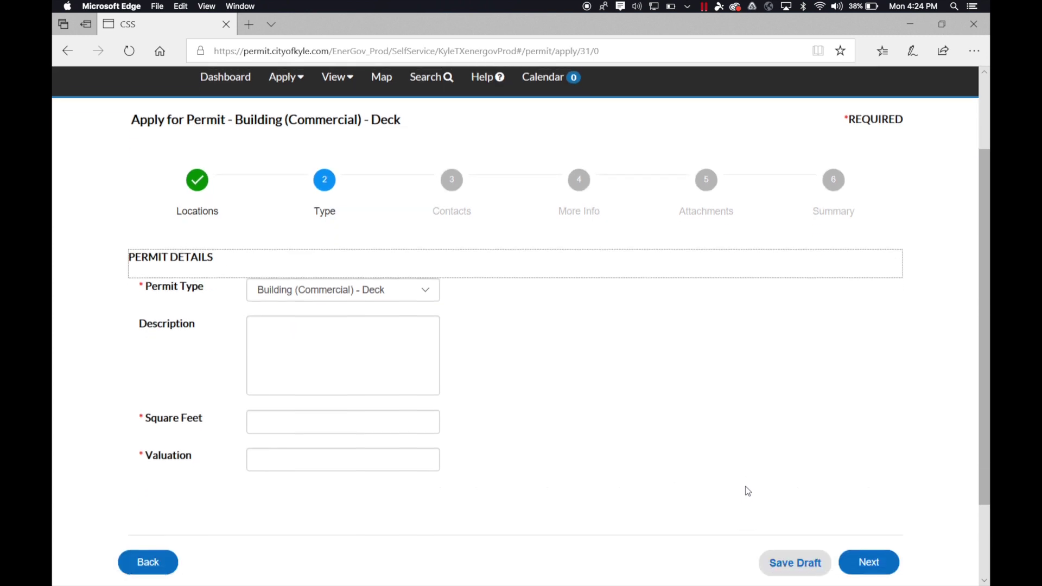
pyautogui.click(410, 286)
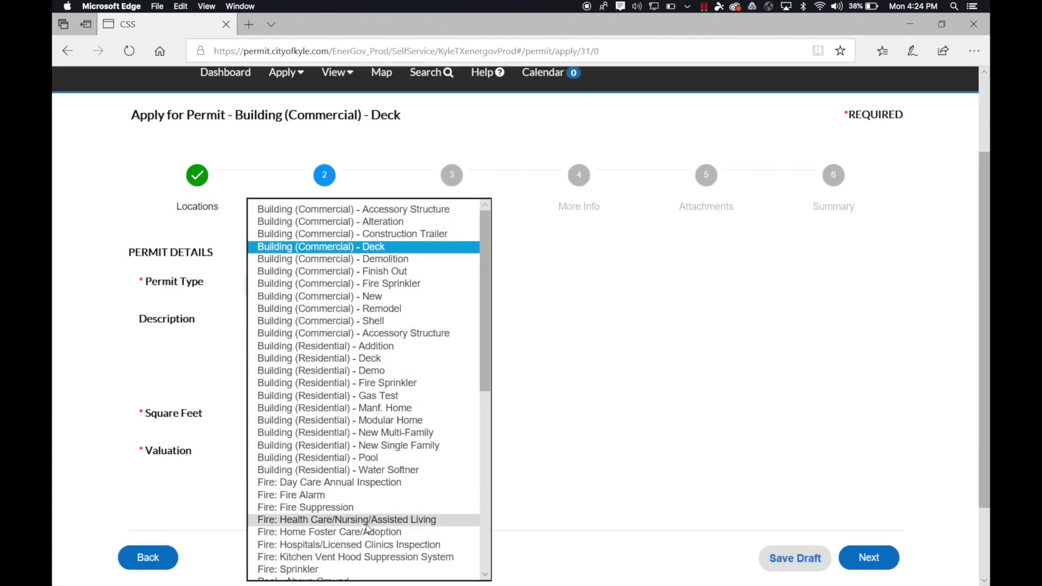
pyautogui.click(401, 248)
# Enter description 'Applying for permit for a deck.', Square Feet 100 and Valuation 100
pyautogui.click(390, 348)
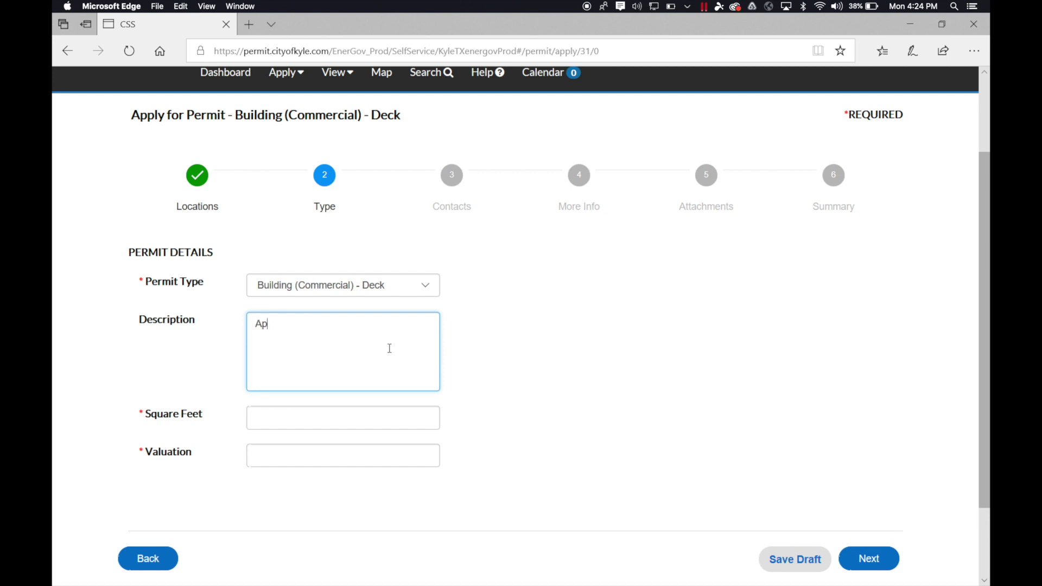
pyautogui.write('Applying for permit for a deck.')
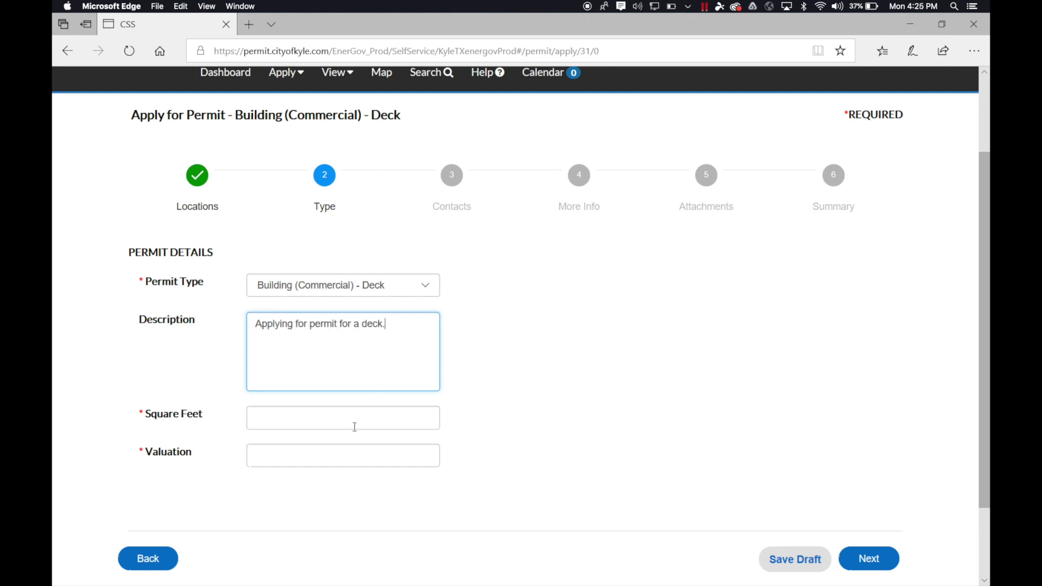
pyautogui.click(349, 425)
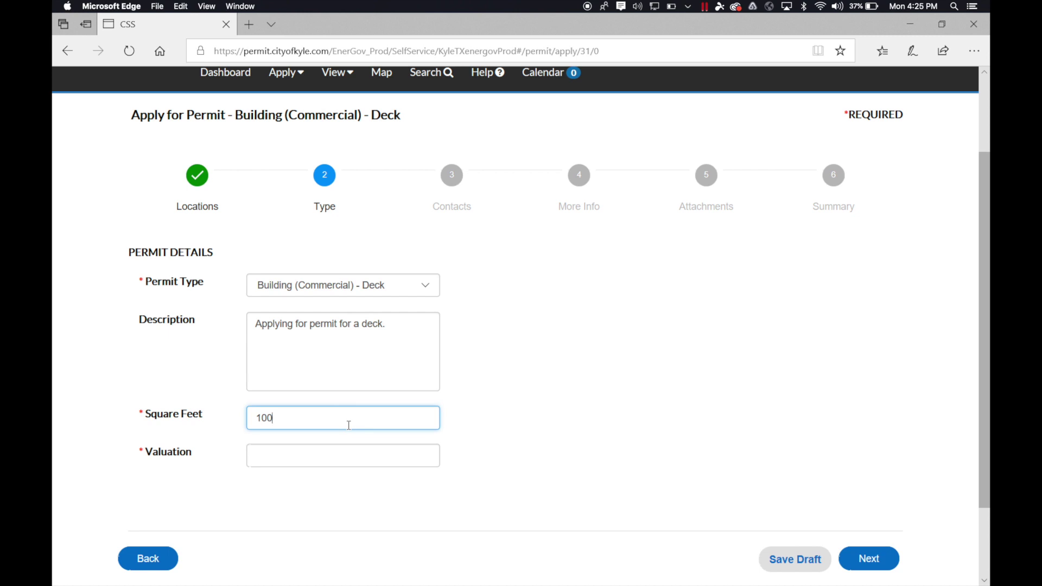
pyautogui.click(340, 457)
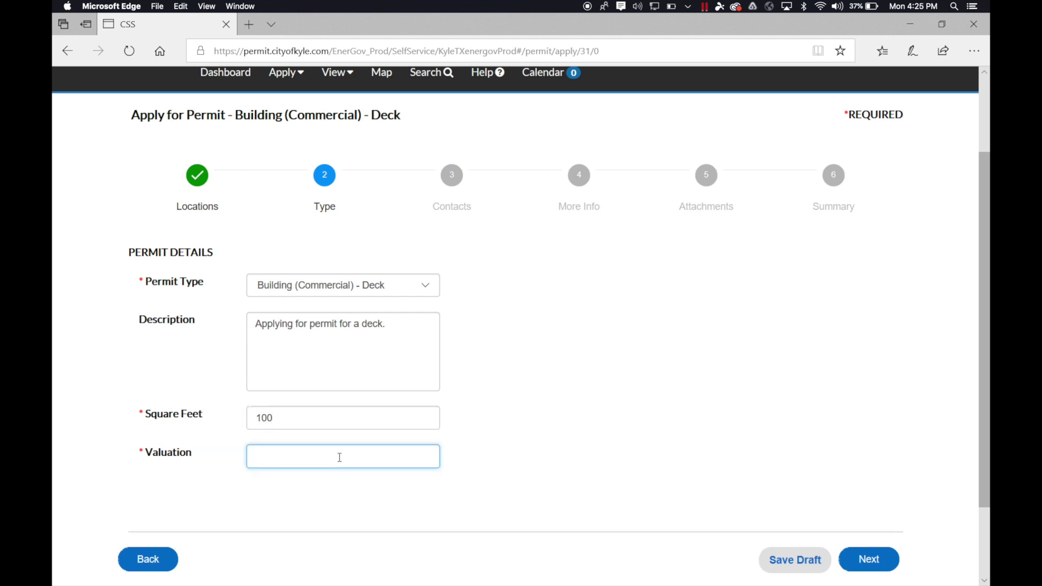
pyautogui.write('100')
pyautogui.scroll(-1, 760, 488)
pyautogui.click(869, 545)
# On the Contacts step, choose Contractor as the contact type to add, then proceed to More Info
pyautogui.click(869, 545)
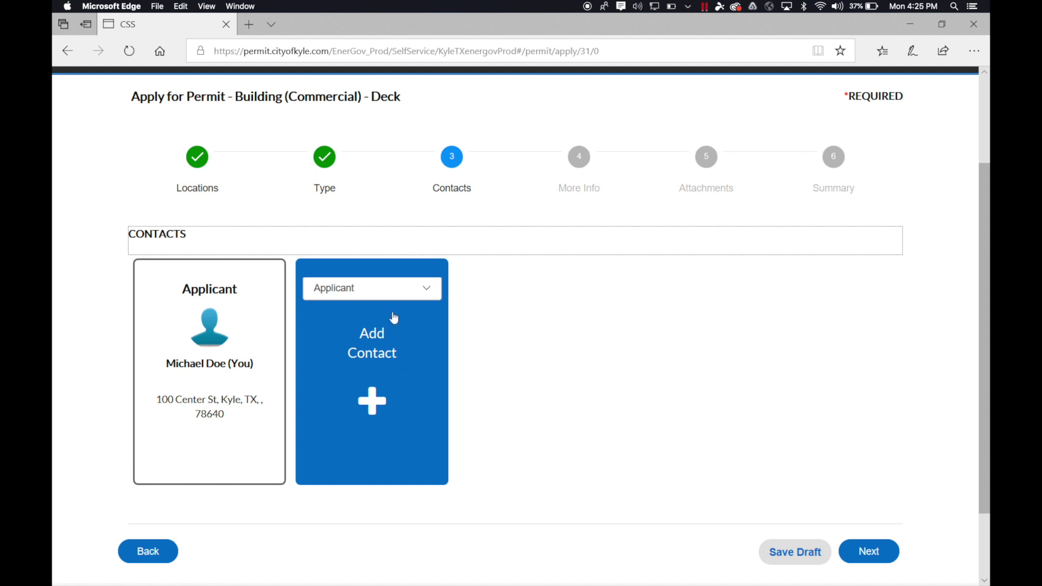
pyautogui.click(416, 296)
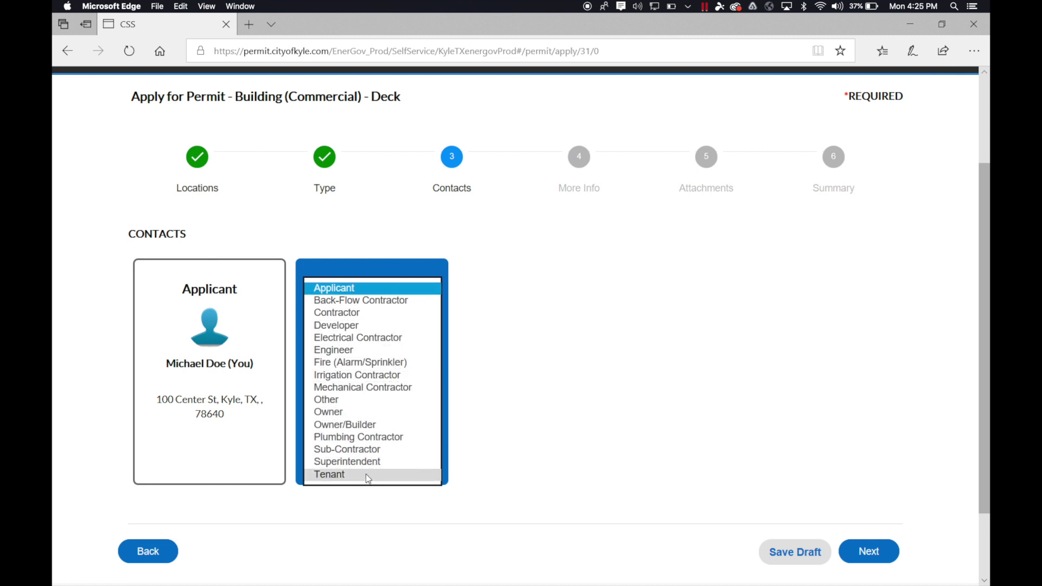
pyautogui.click(397, 314)
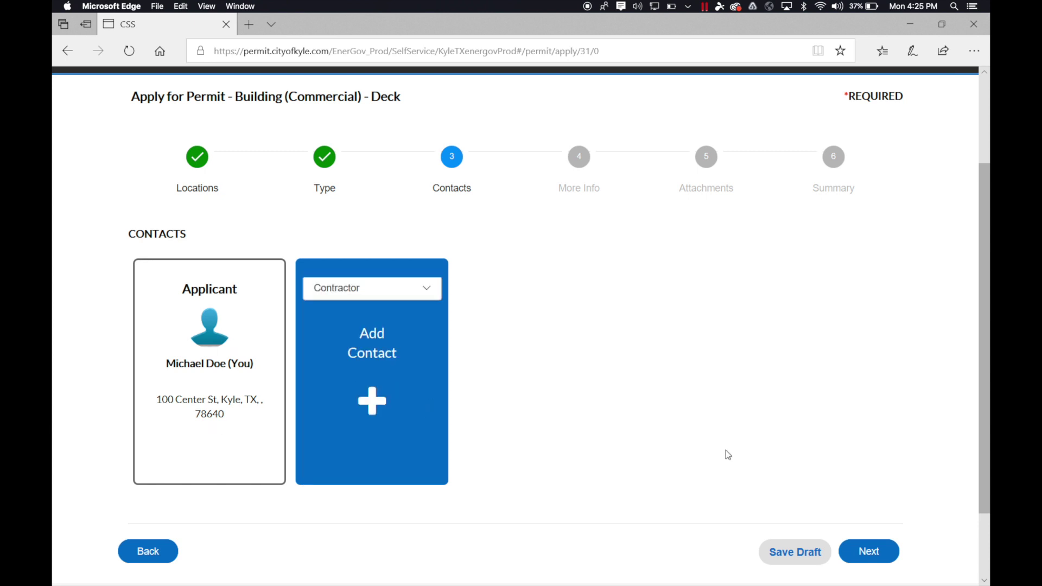
pyautogui.click(873, 552)
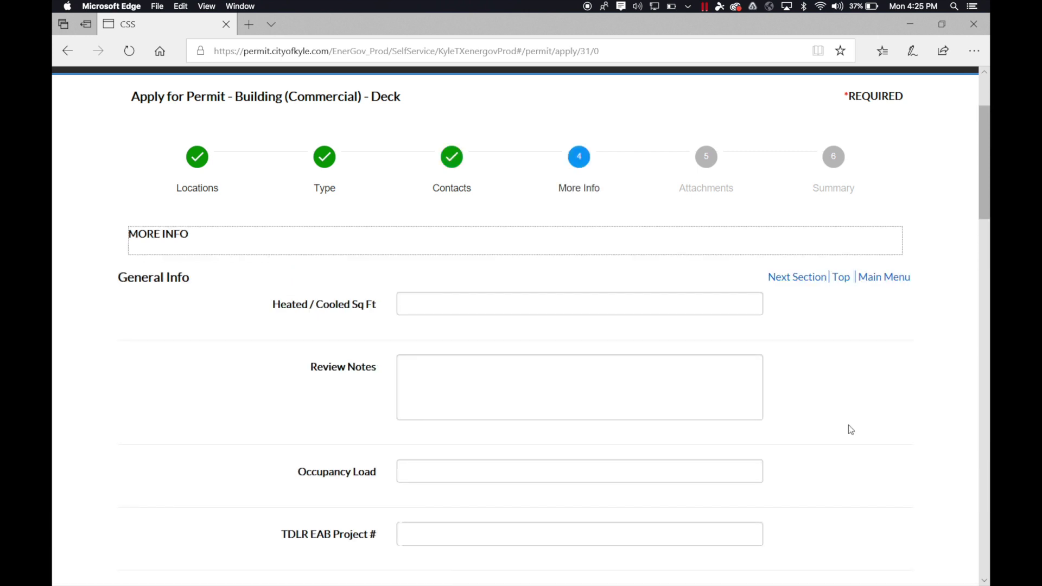
# Enter 'I would Like to build a new Deck.' in the Review Notes box
pyautogui.scroll(-1, 848, 425)
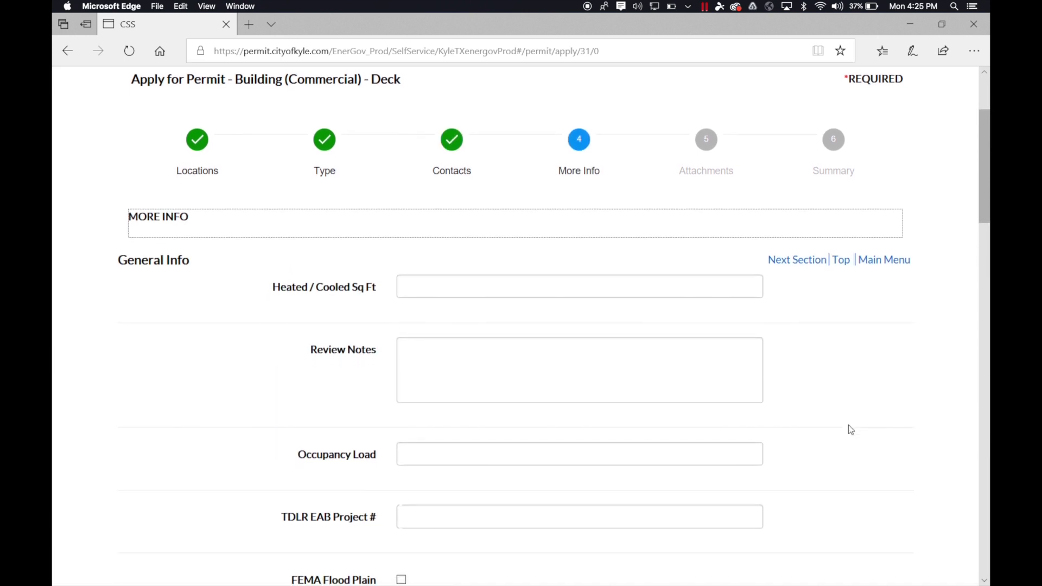
pyautogui.scroll(3, 849, 425)
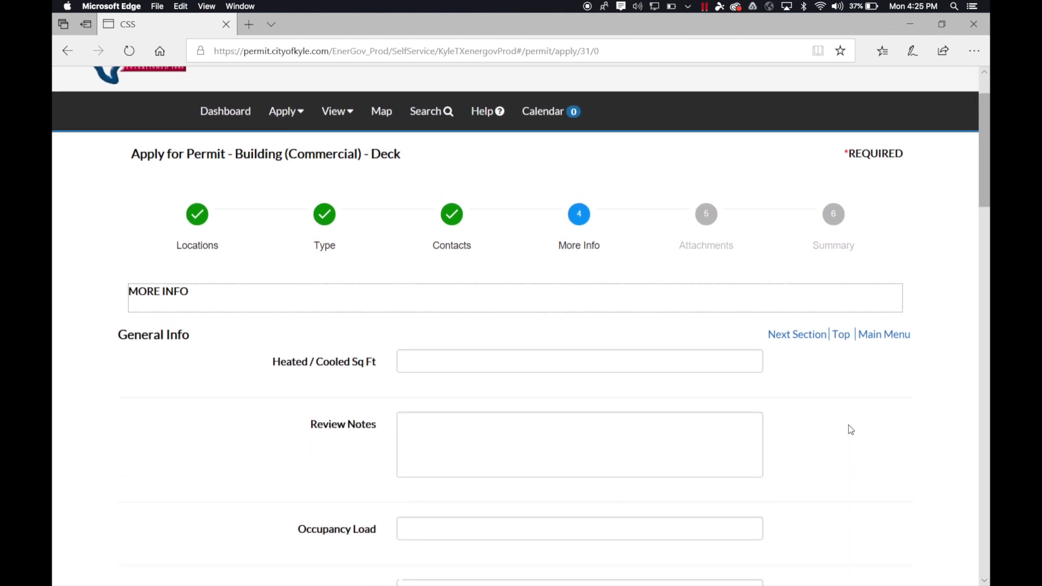
pyautogui.scroll(-2, 848, 425)
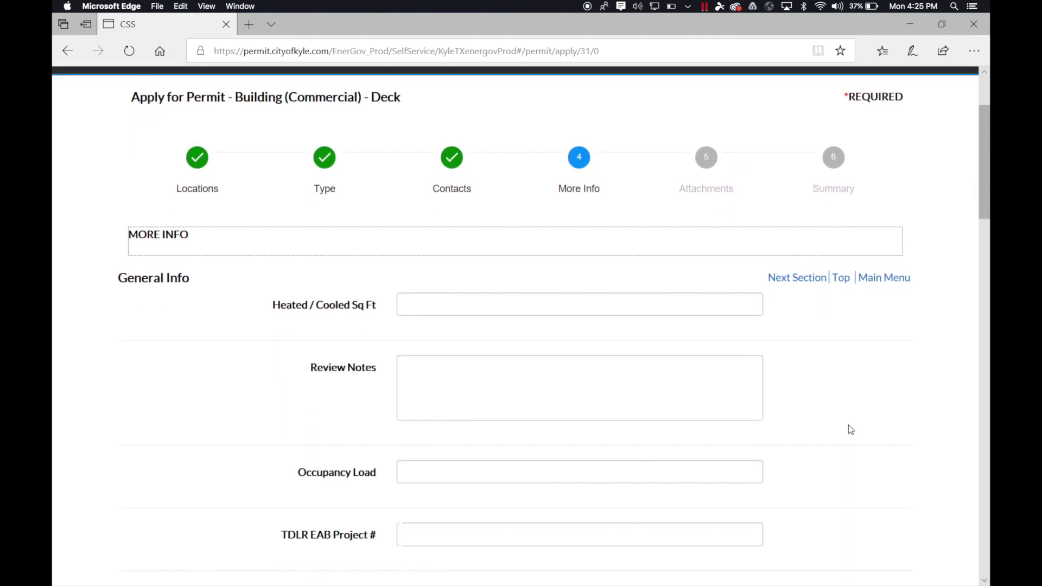
pyautogui.scroll(-2, 851, 430)
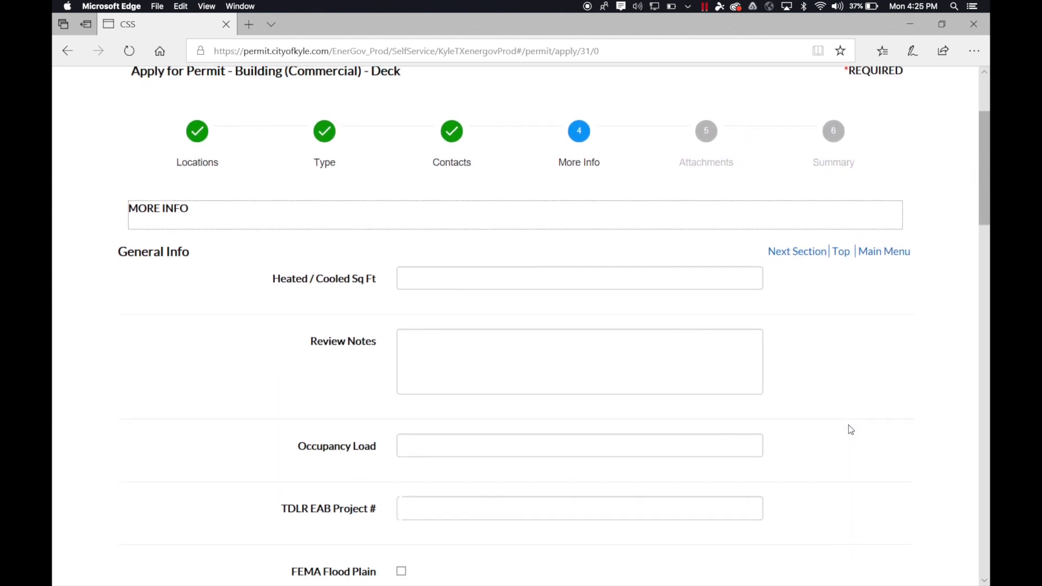
pyautogui.scroll(-3, 851, 430)
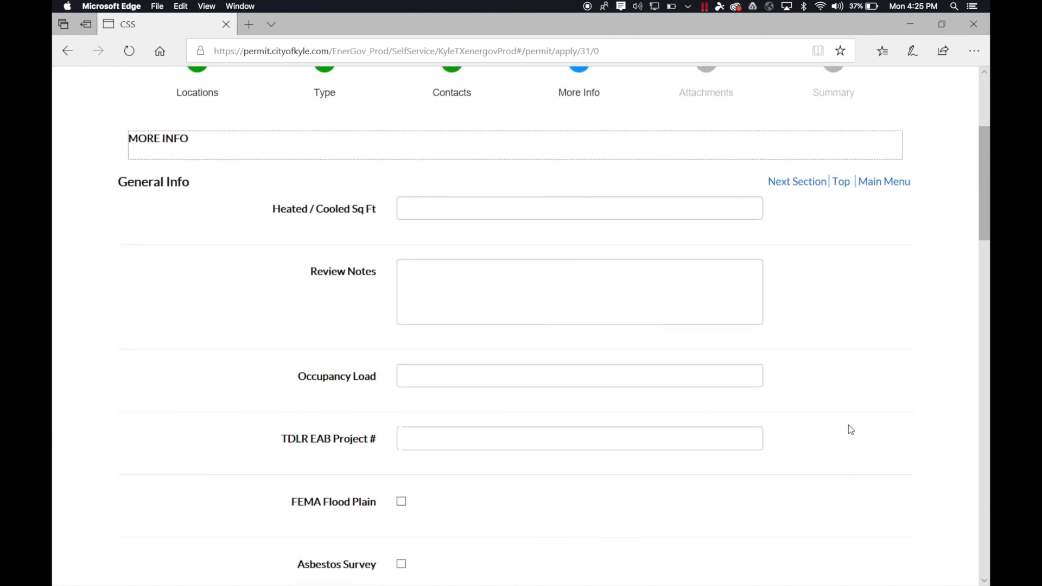
pyautogui.click(690, 278)
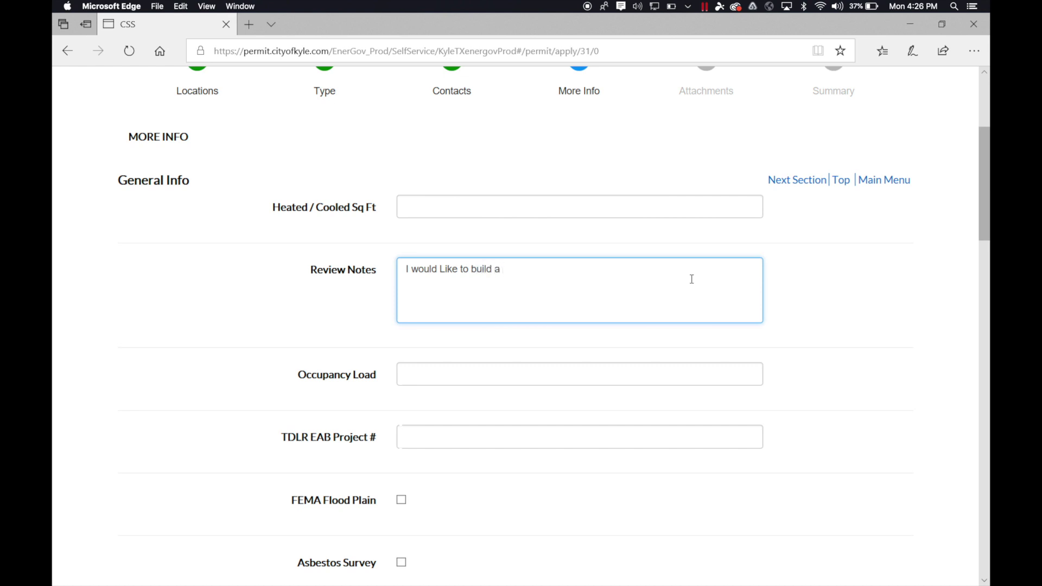
pyautogui.write('I would Like to build a new Dek')
# Scroll to the bottom of the More Info form and dismiss the stray context menu
pyautogui.scroll(-3, 845, 402)
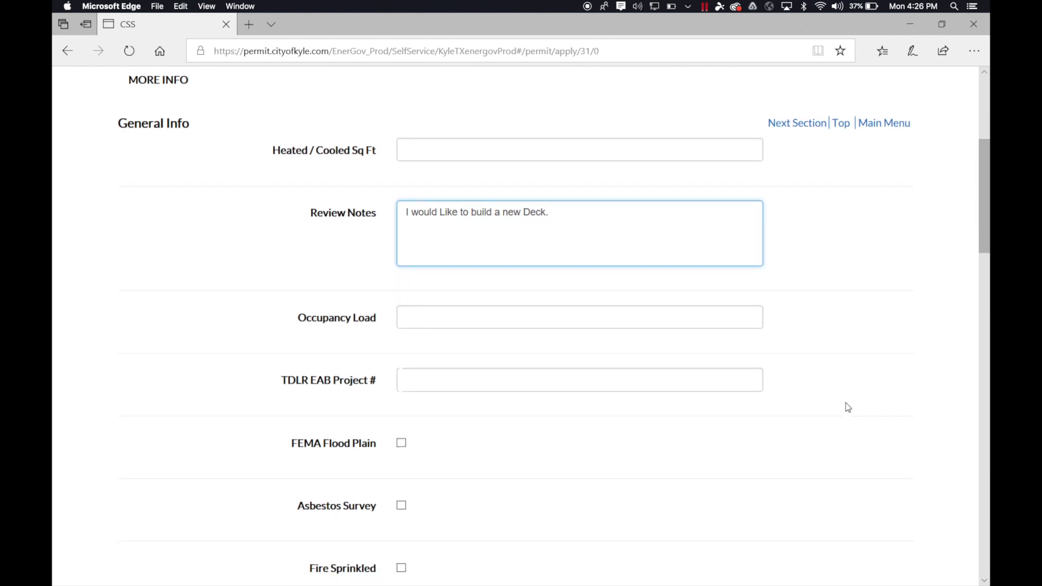
pyautogui.scroll(-10, 846, 403)
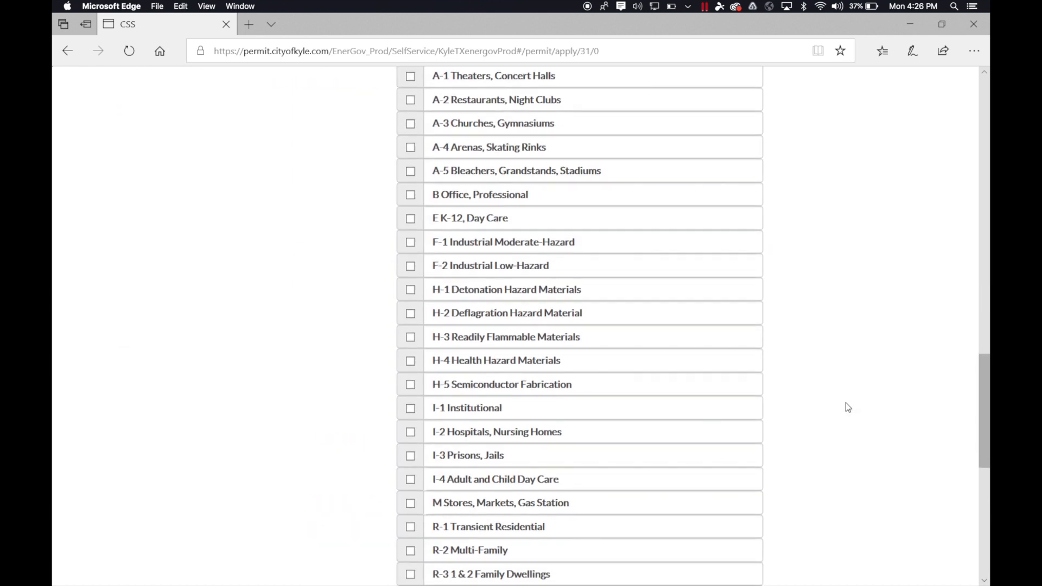
pyautogui.scroll(-5, 846, 403)
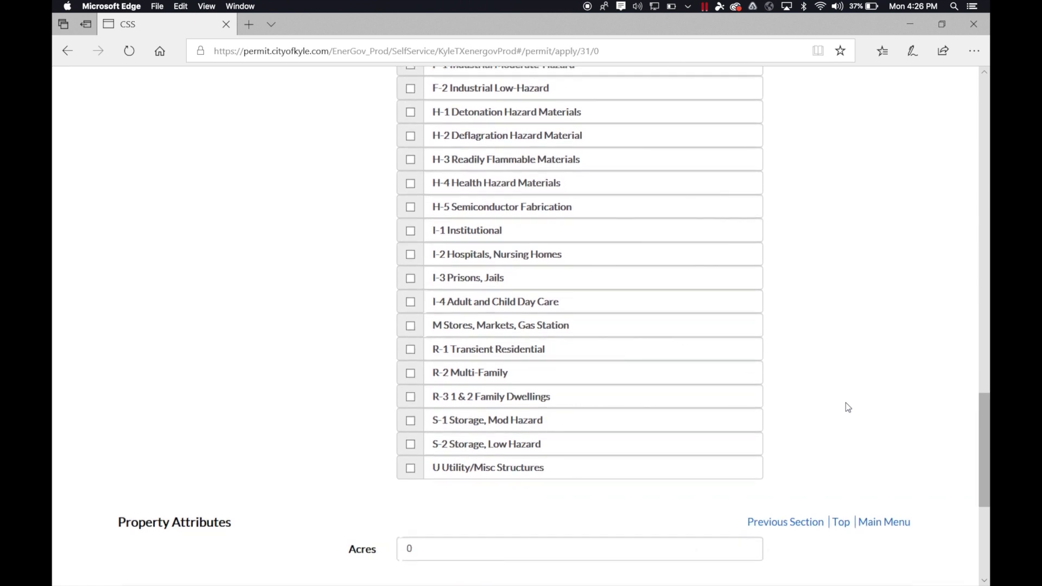
pyautogui.scroll(-2, 845, 403)
pyautogui.scroll(-2, 845, 403)
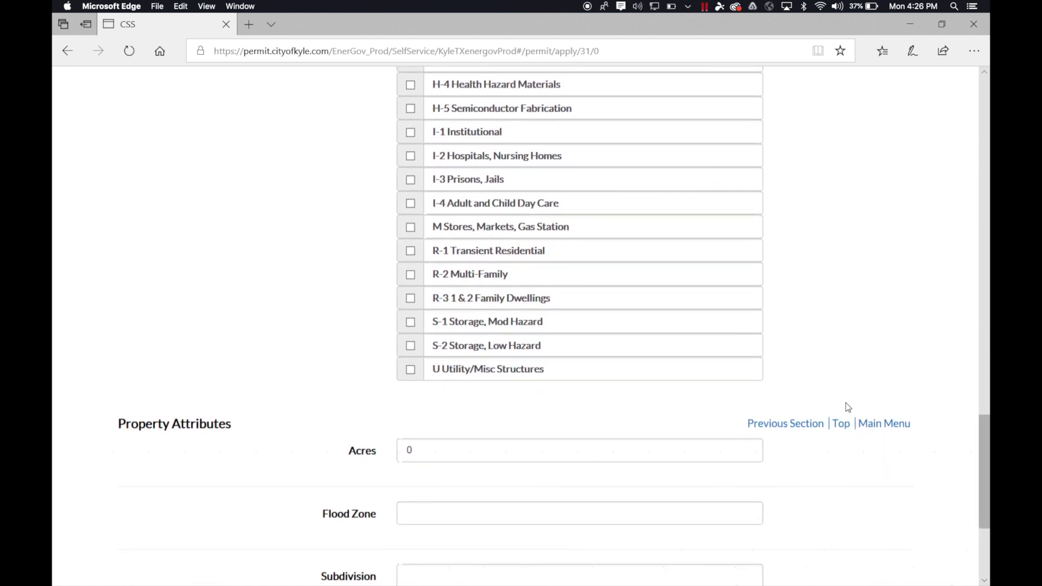
pyautogui.scroll(-4, 845, 403)
pyautogui.scroll(-1, 845, 403)
pyautogui.scroll(-1, 846, 402)
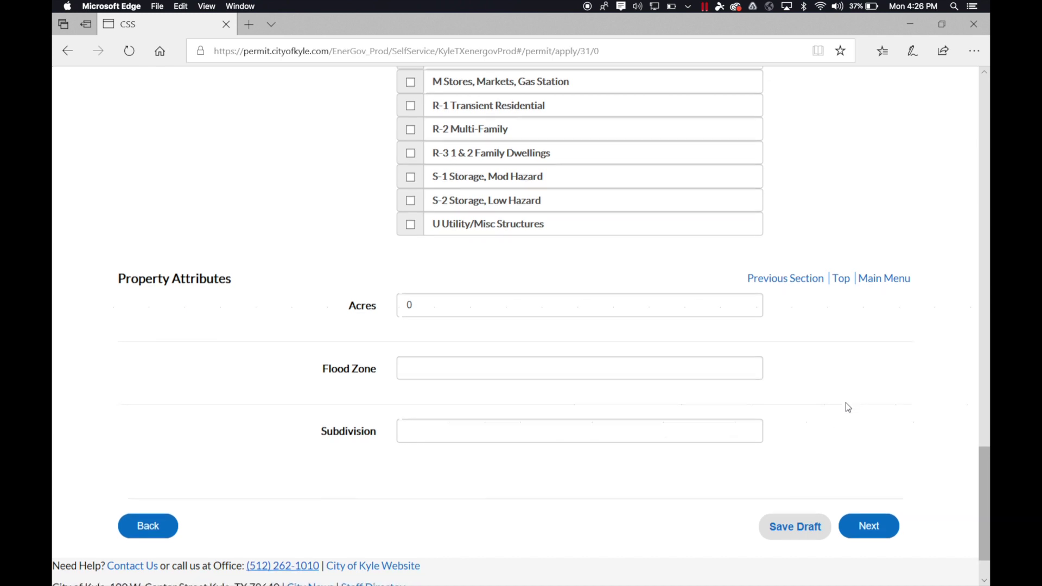
pyautogui.click(845, 403)
pyautogui.rightClick(847, 404)
pyautogui.press('Escape')
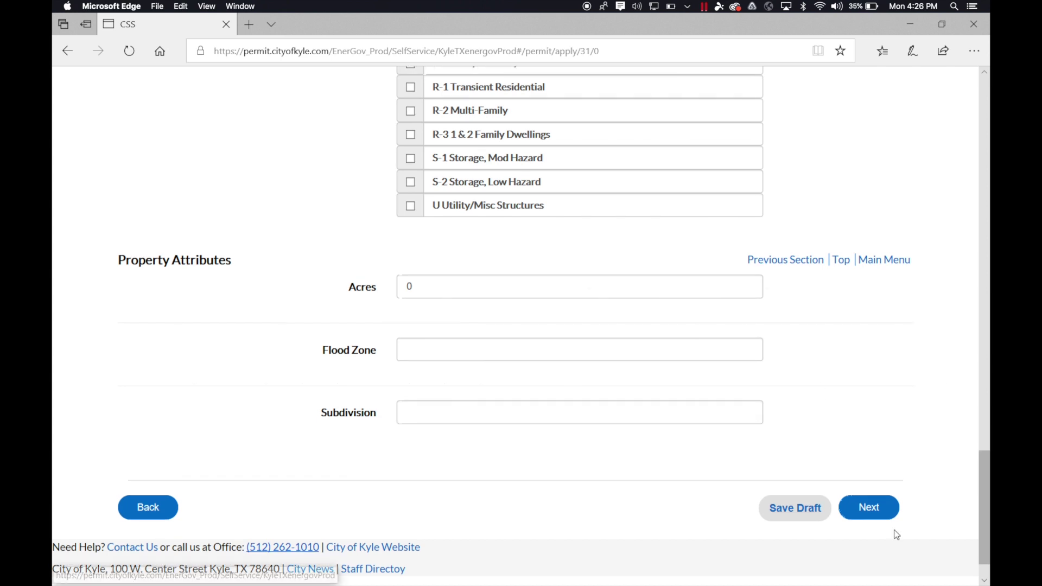
# Advance from More Info to the Attachments step
pyautogui.click(874, 511)
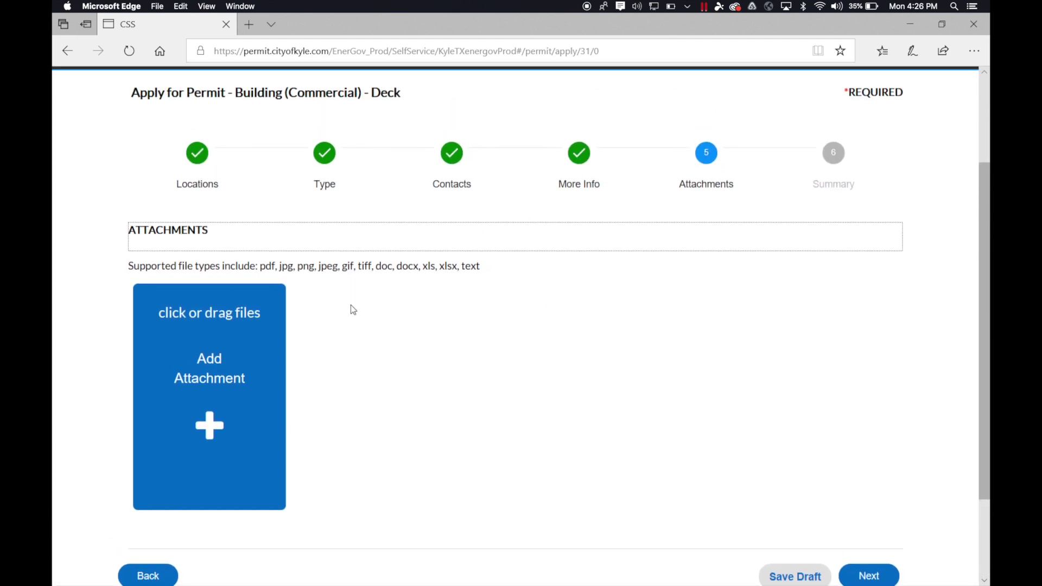
pyautogui.scroll(-2, 351, 309)
# Skip attachments, review the Summary page, and submit the deck permit application
pyautogui.click(878, 532)
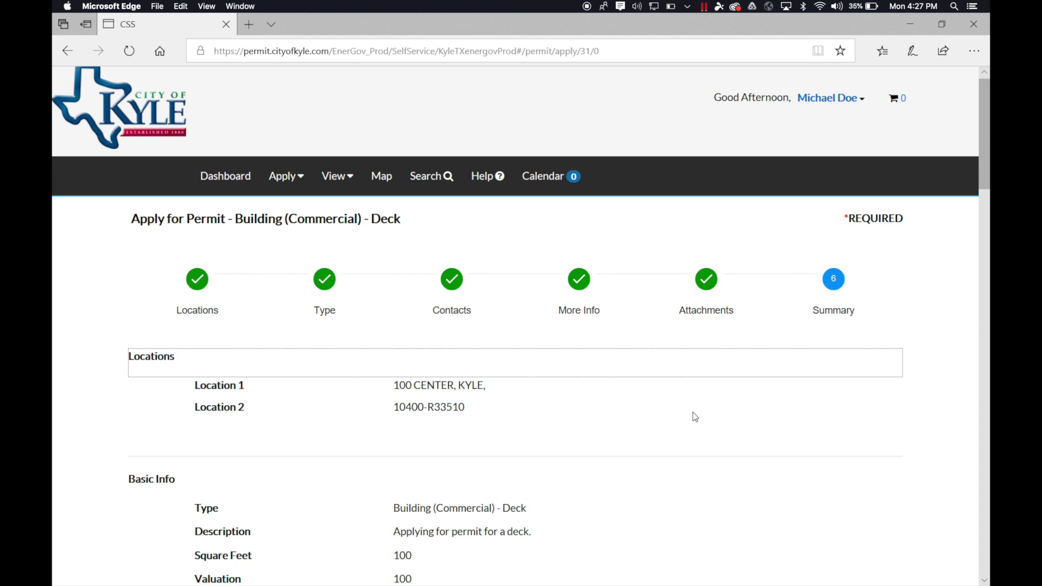
pyautogui.scroll(-4, 696, 423)
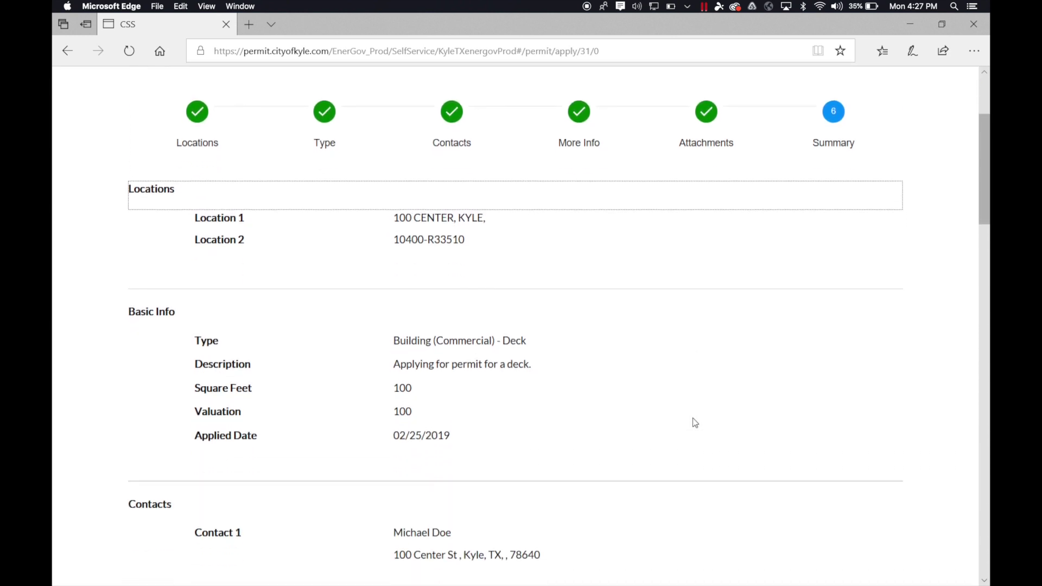
pyautogui.scroll(-7, 694, 418)
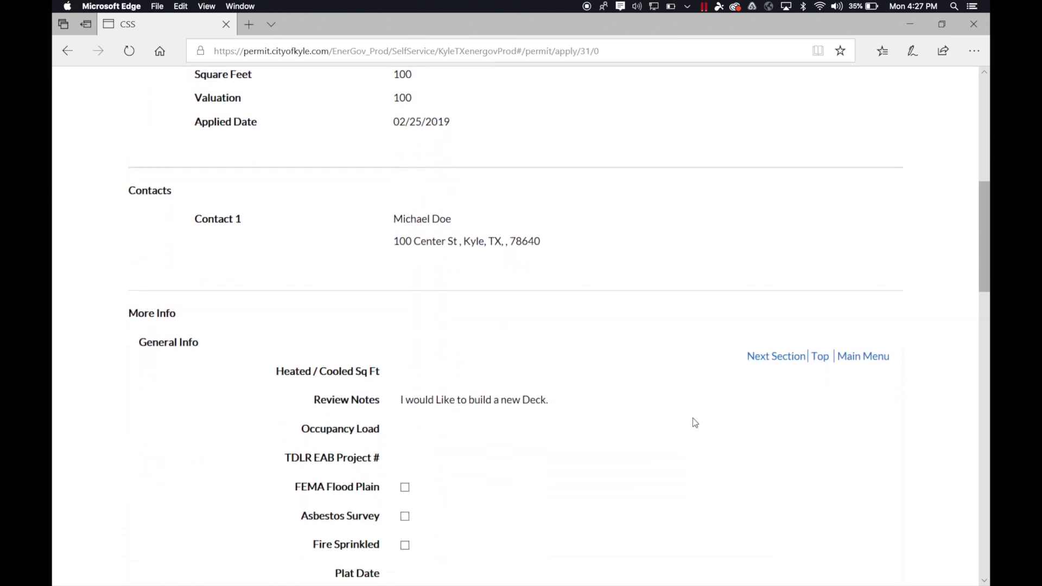
pyautogui.scroll(-13, 695, 422)
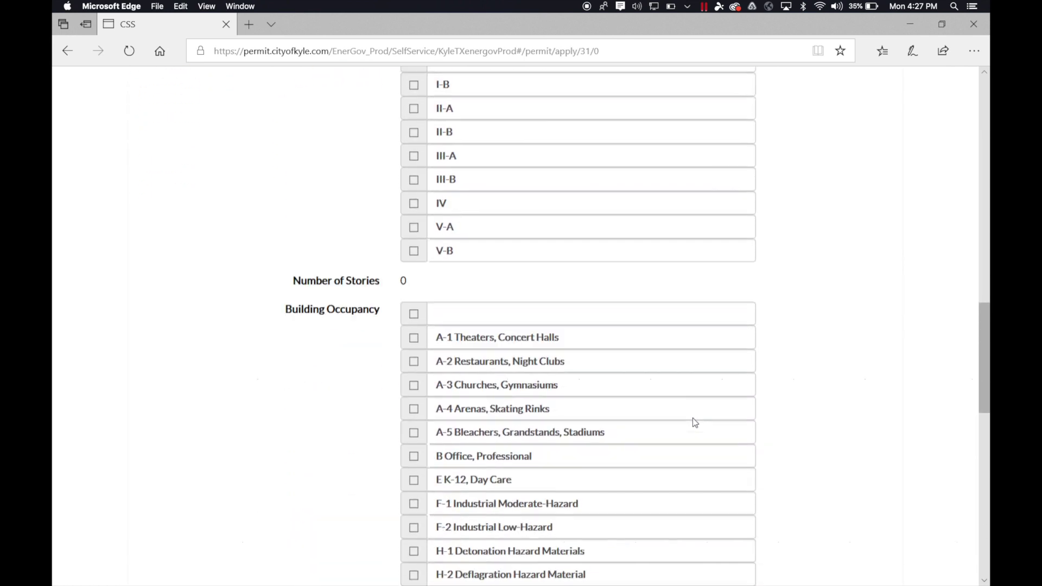
pyautogui.scroll(-13, 695, 422)
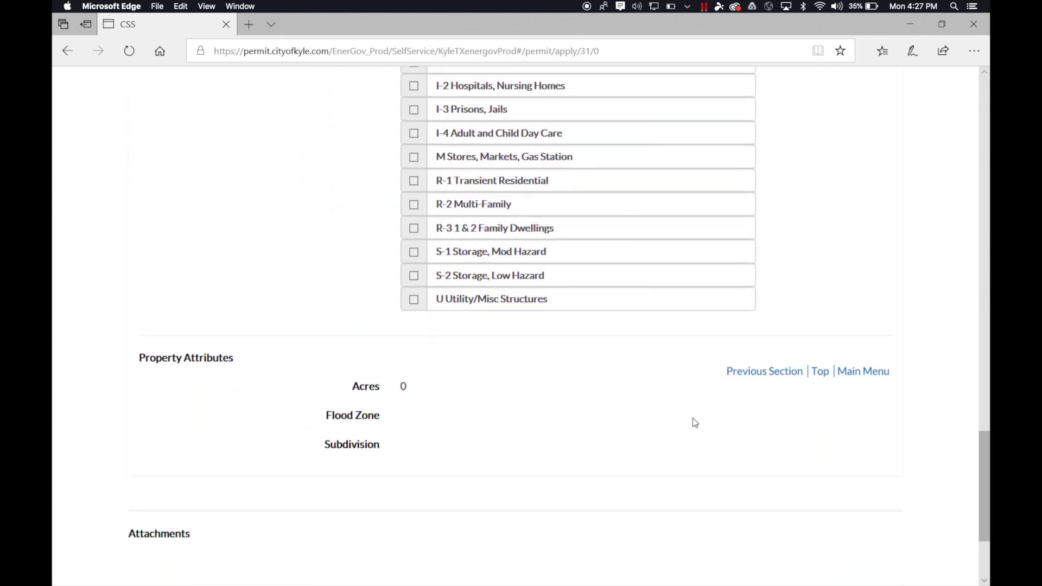
pyautogui.scroll(-3, 693, 423)
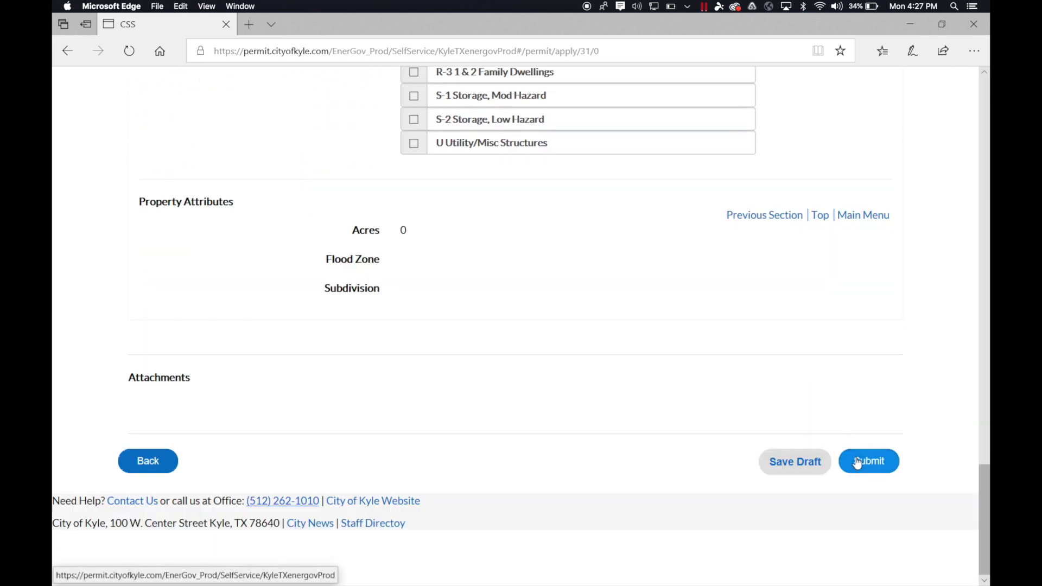
pyautogui.click(857, 463)
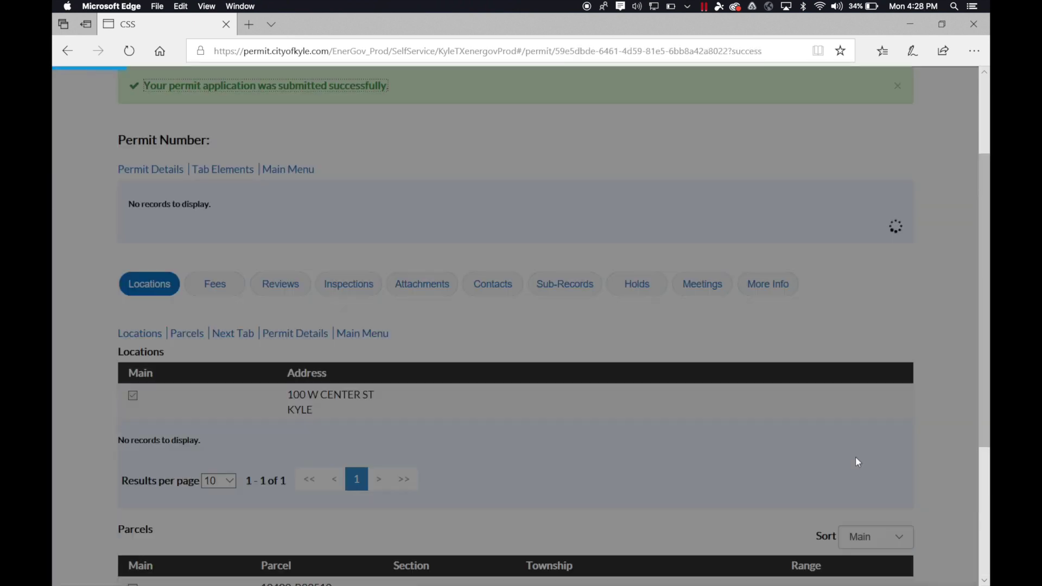
pyautogui.moveTo(213, 140); pyautogui.dragTo(310, 138)
pyautogui.click(313, 143)
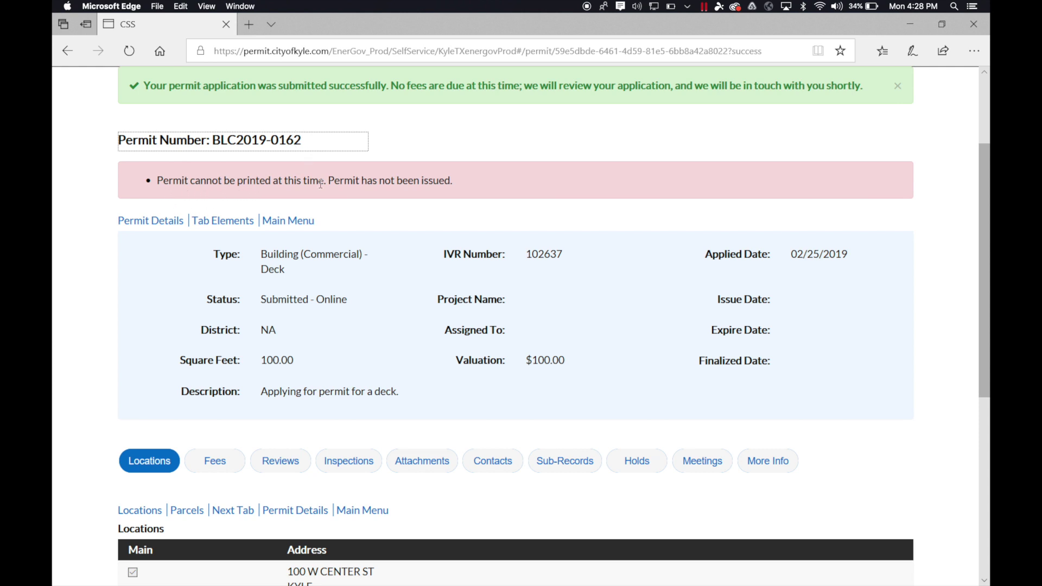
pyautogui.moveTo(329, 181); pyautogui.dragTo(452, 183)
pyautogui.click(477, 186)
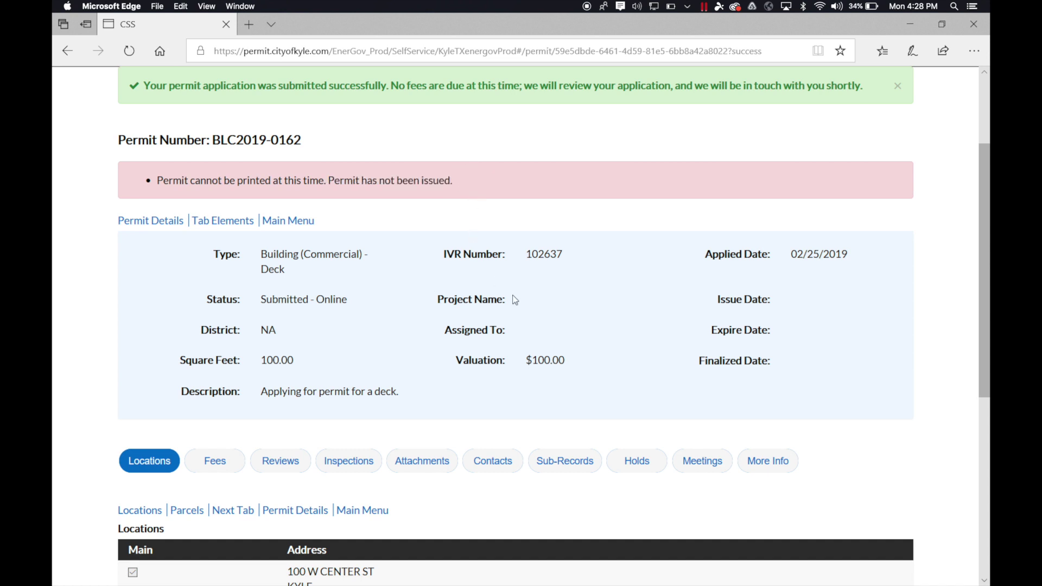
# Return to the dashboard showing 1 Pending Building (Commercial) permit
pyautogui.scroll(-3, 774, 341)
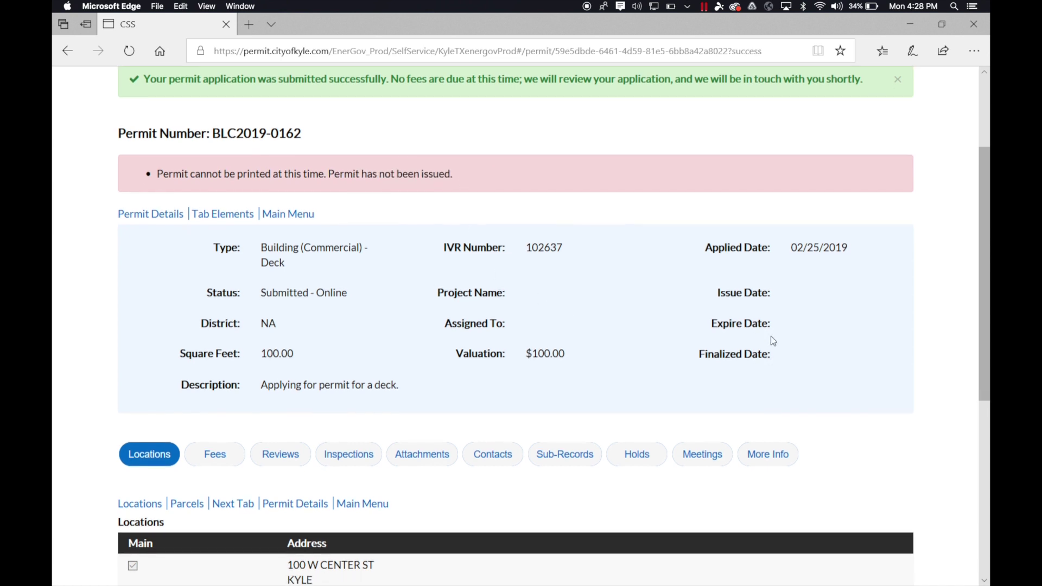
pyautogui.scroll(-5, 773, 341)
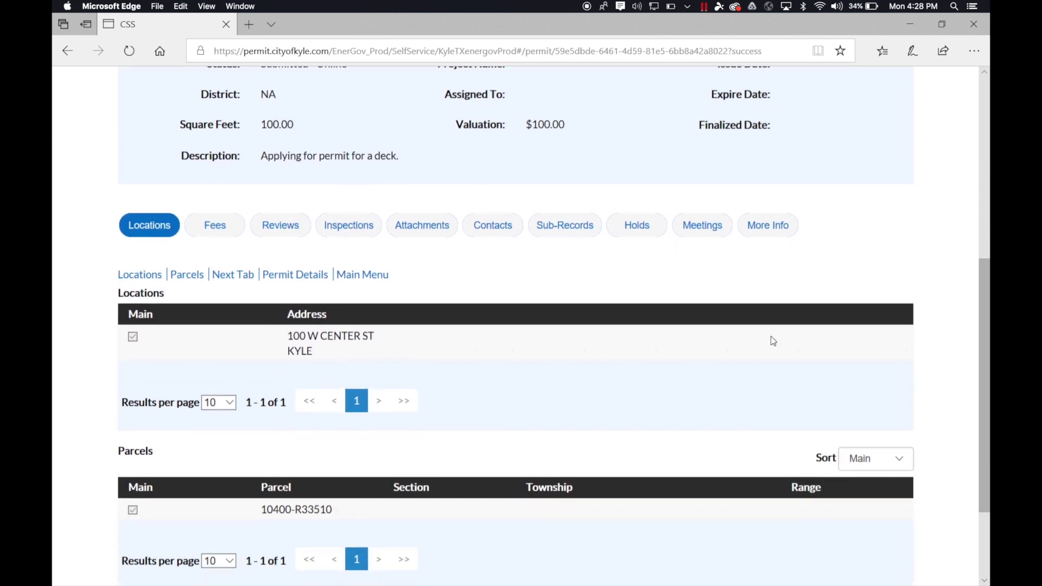
pyautogui.scroll(4, 774, 341)
pyautogui.scroll(14, 774, 340)
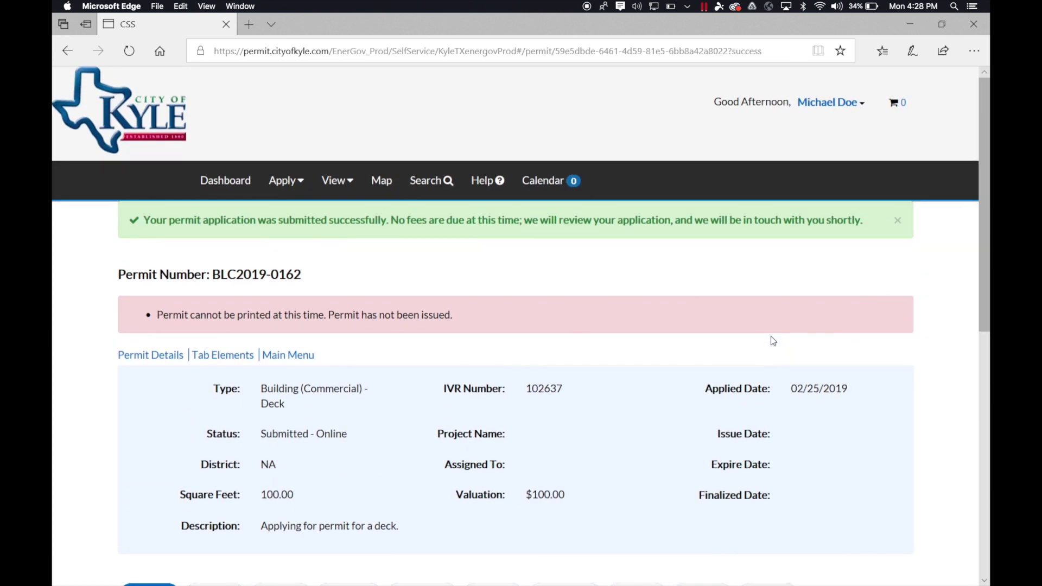
pyautogui.click(225, 180)
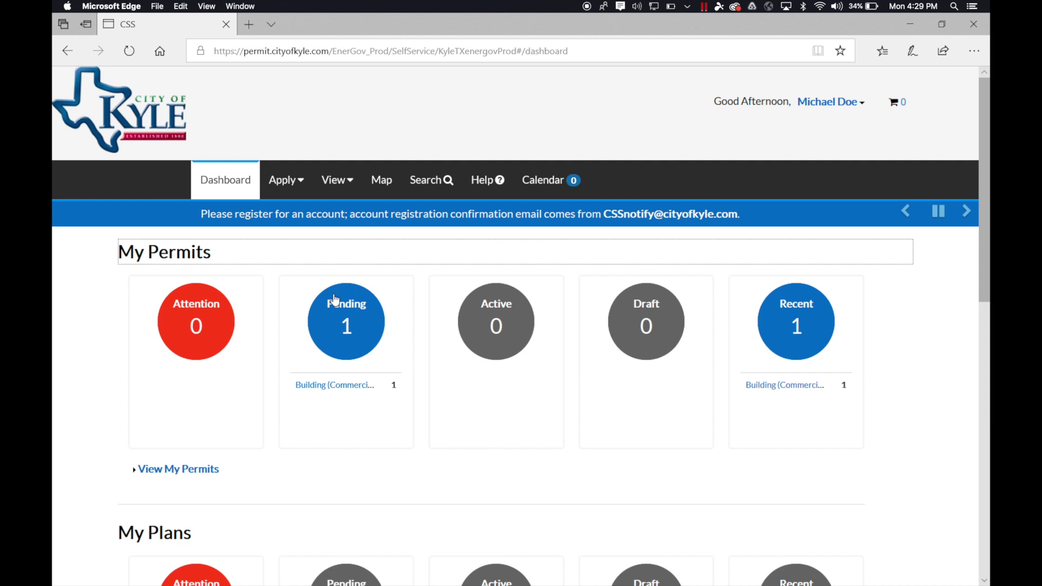
pyautogui.scroll(-3, 361, 323)
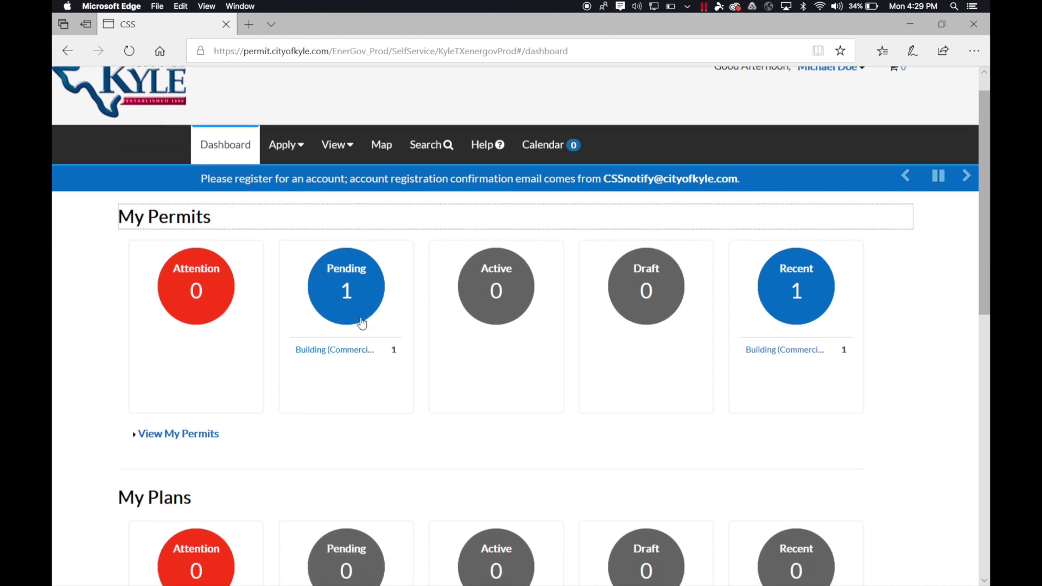
pyautogui.scroll(-8, 362, 324)
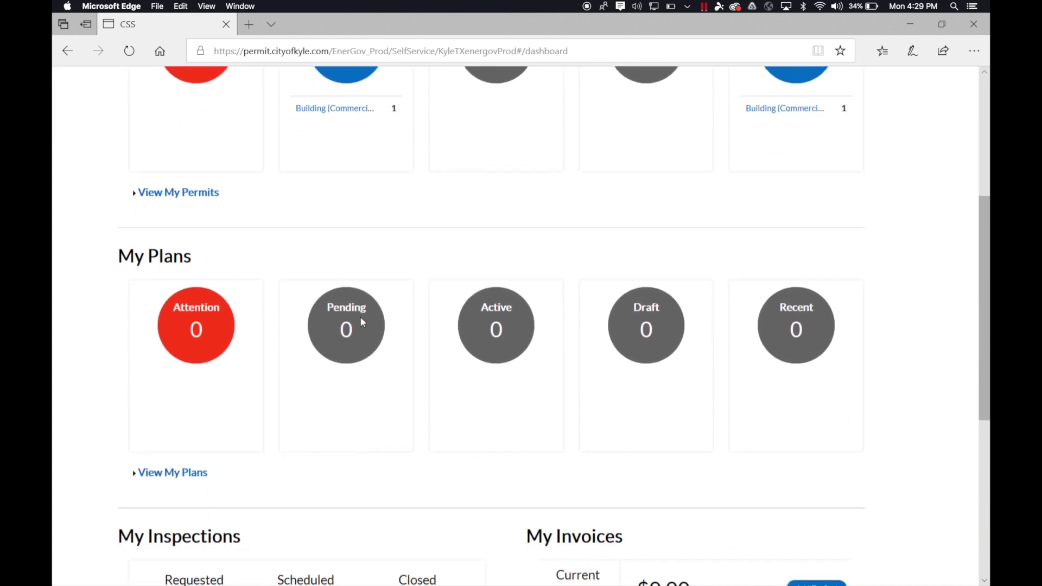
pyautogui.scroll(-5, 362, 323)
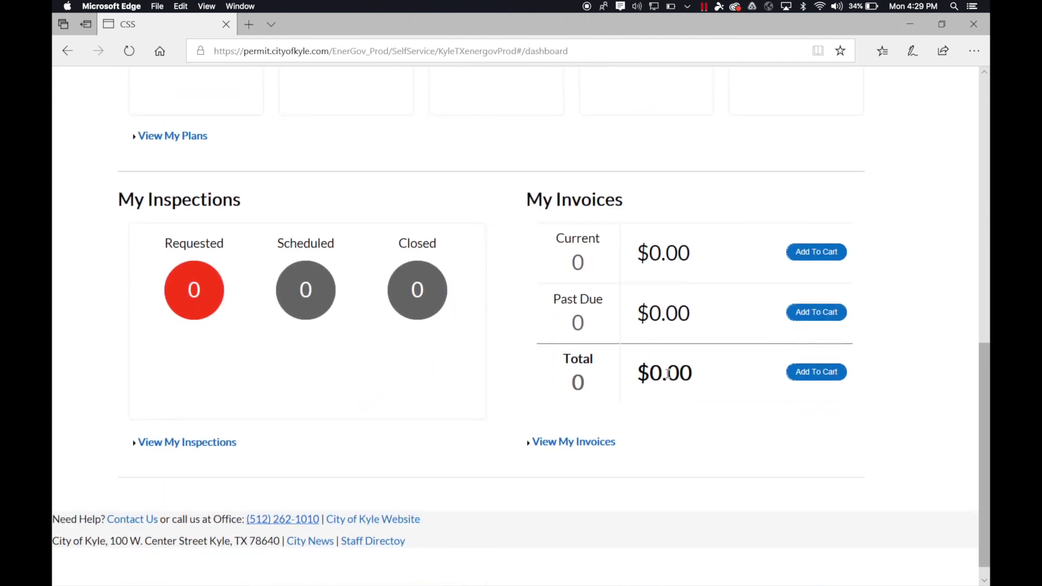
pyautogui.moveTo(640, 373); pyautogui.dragTo(693, 374)
pyautogui.click(691, 383)
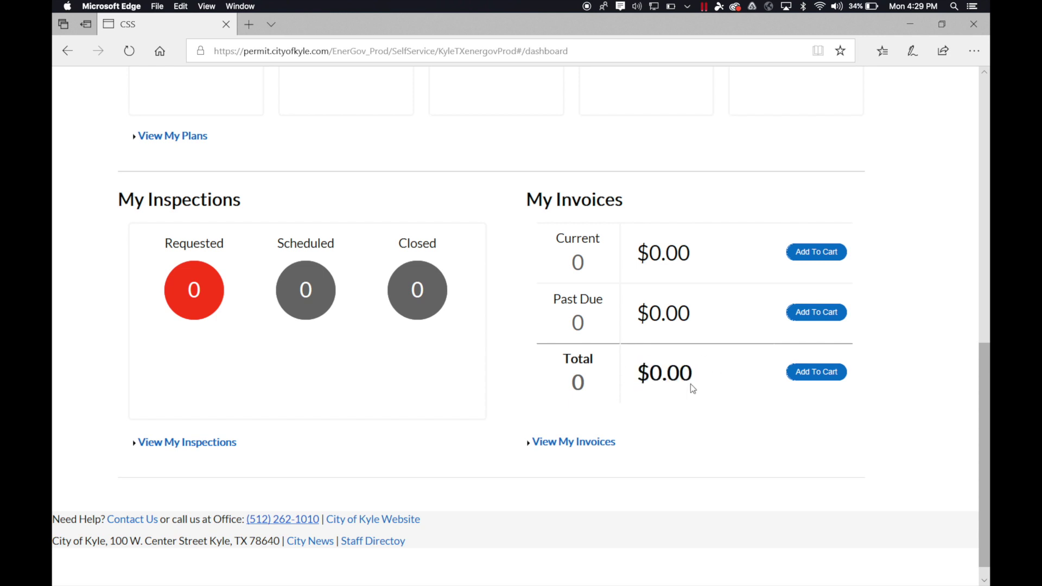